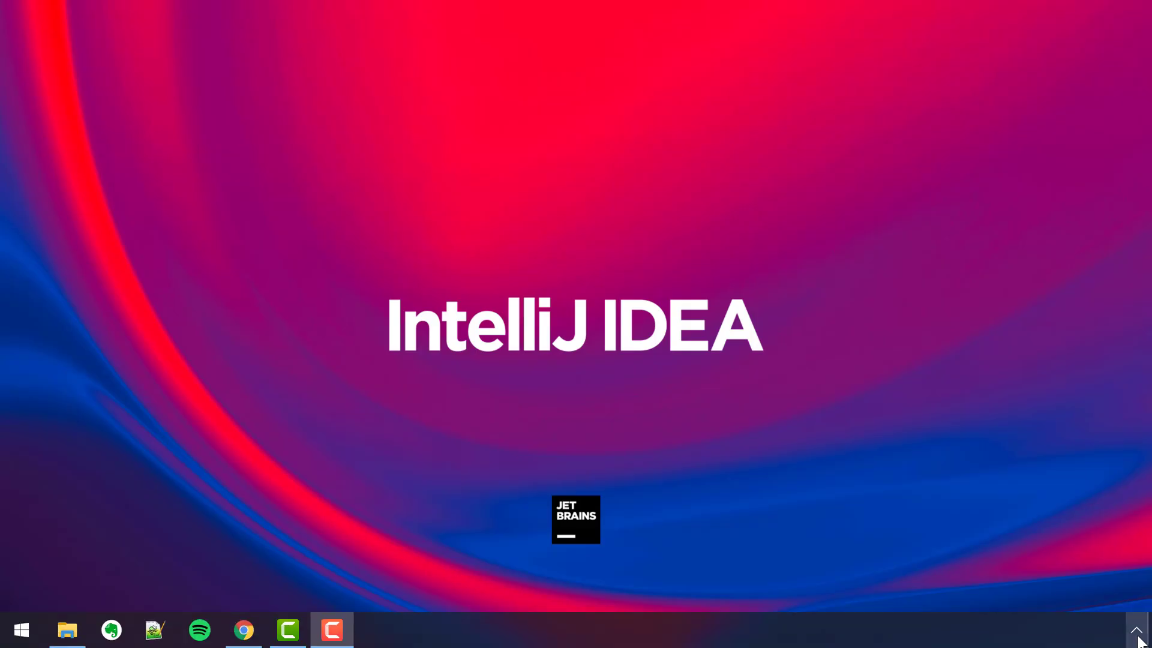
# Launch IntelliJ IDEA Ultimate 2020.3 from JetBrains Toolbox in the system tray.
pyautogui.click(1137, 632)
pyautogui.click(1111, 568)
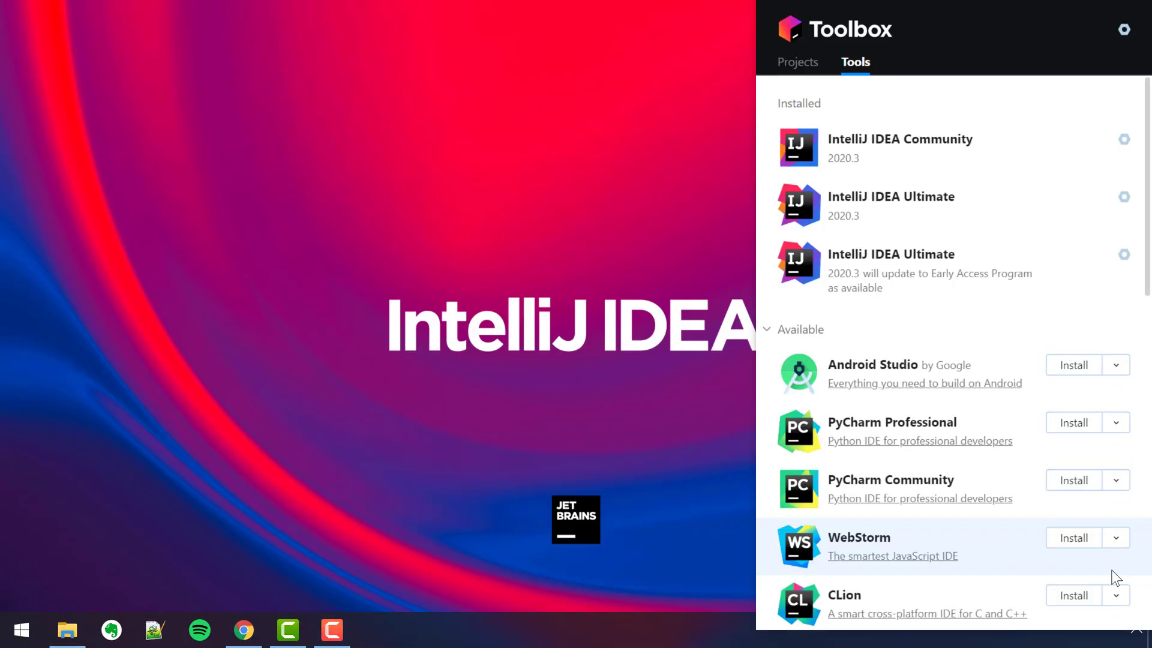
pyautogui.click(945, 213)
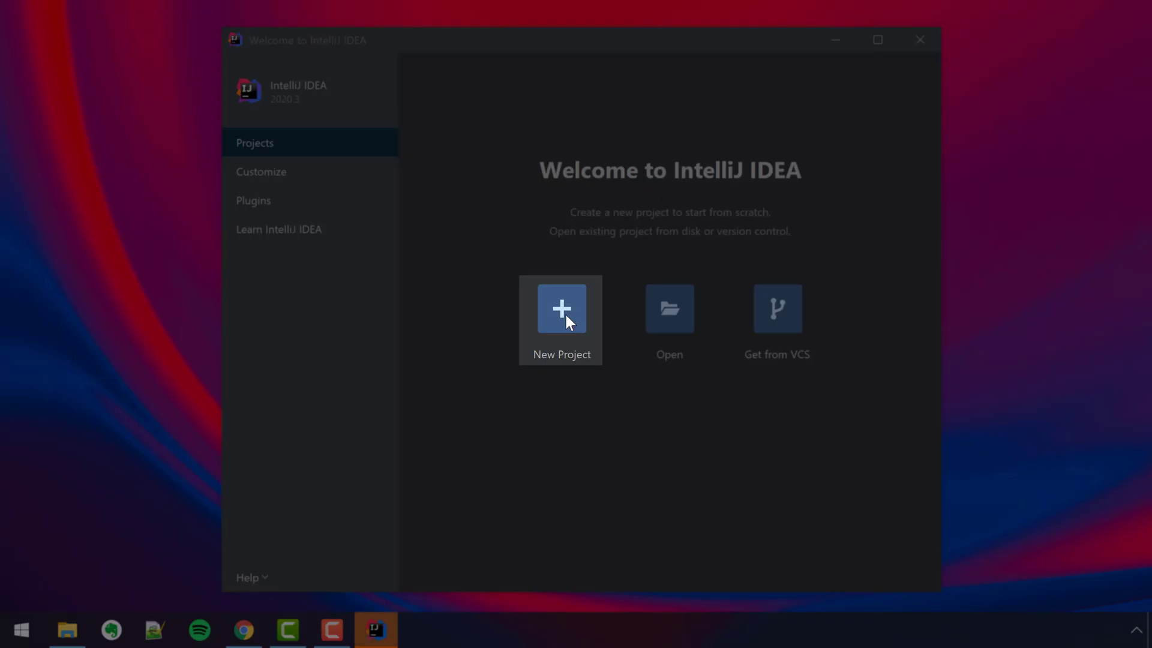
# Start a new Java Enterprise project and list the Project SDK options.
pyautogui.click(565, 312)
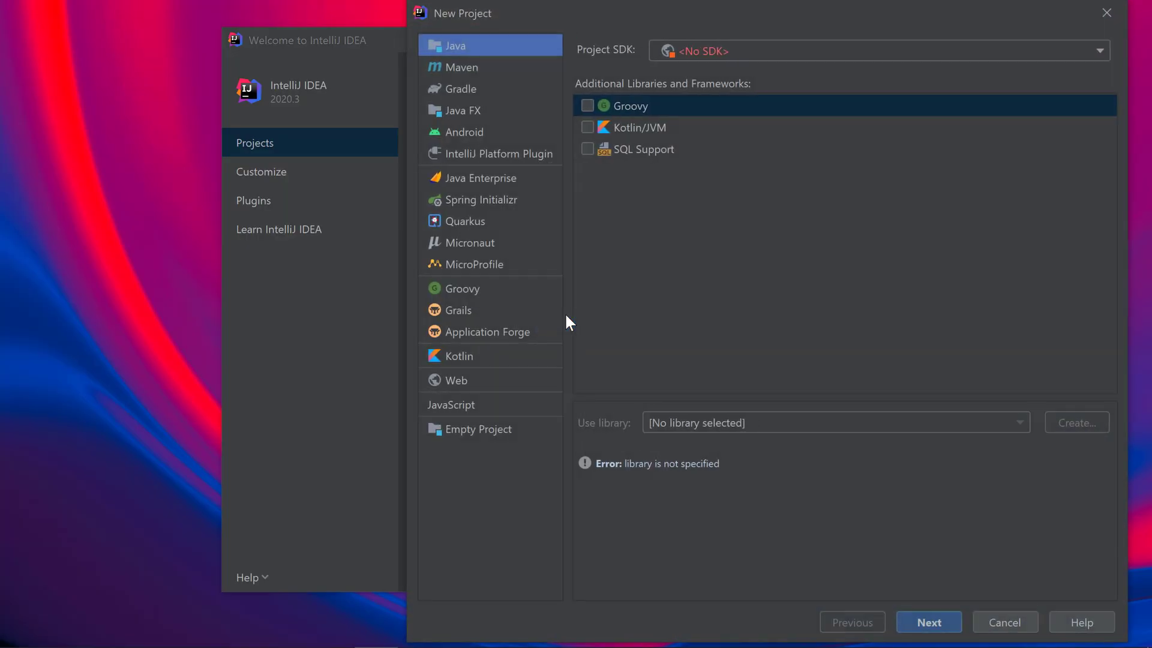
pyautogui.click(514, 177)
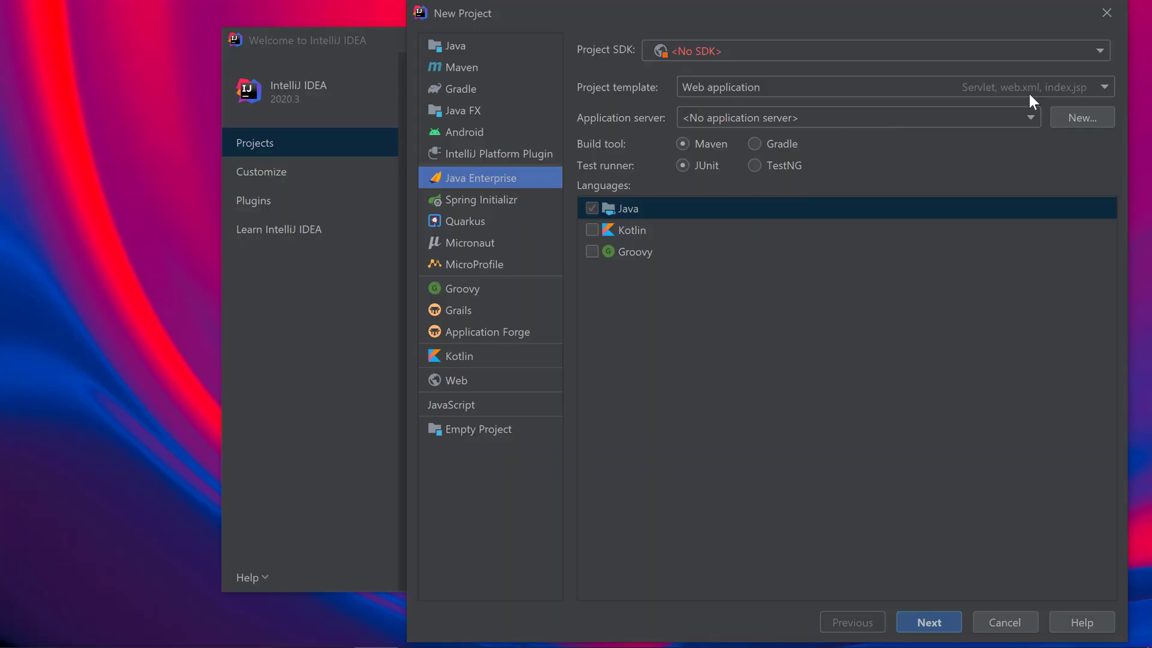
pyautogui.click(1100, 50)
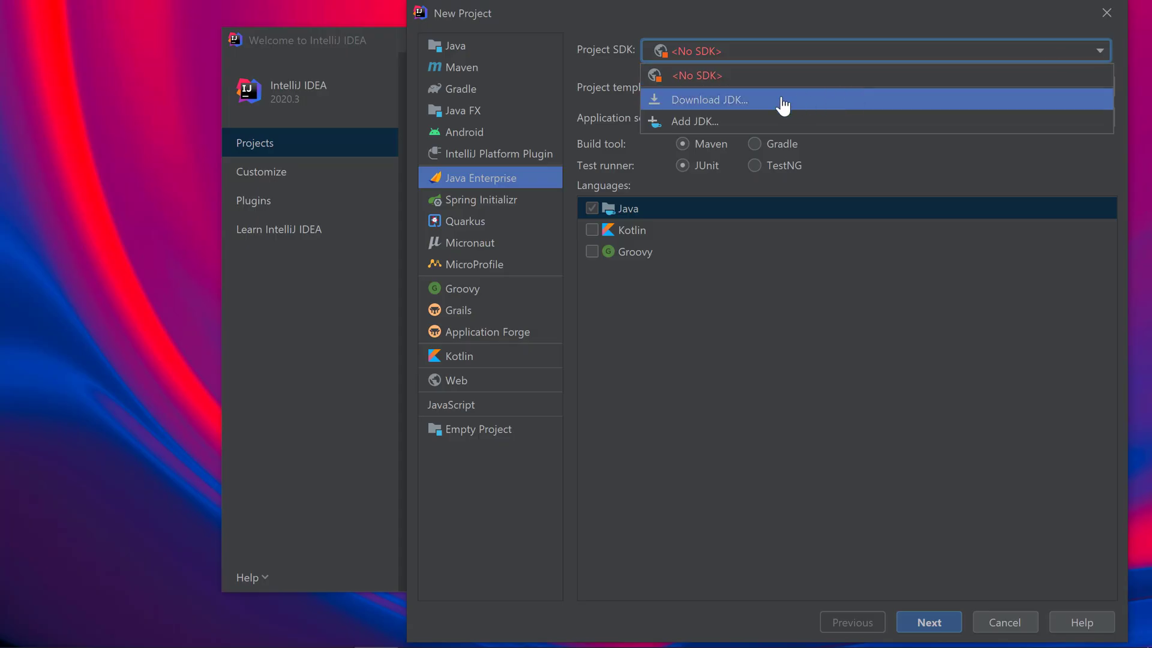
# Download AdoptOpenJDK (HotSpot) version 1.8 as the project SDK.
pyautogui.click(742, 101)
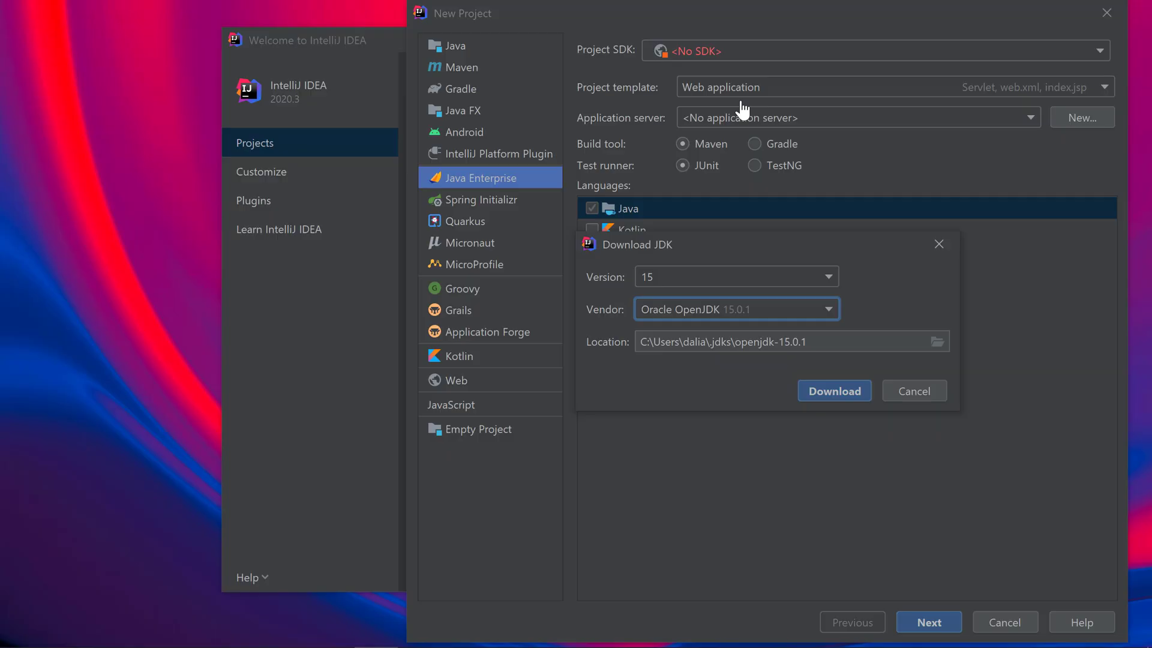
pyautogui.click(829, 277)
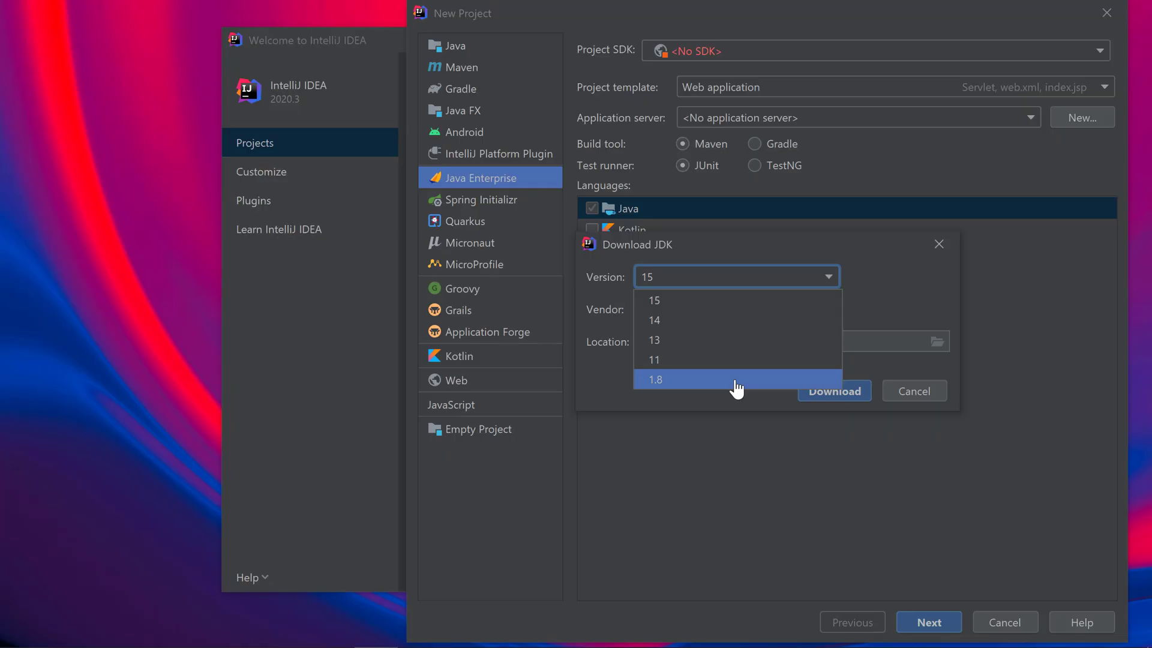
pyautogui.click(738, 380)
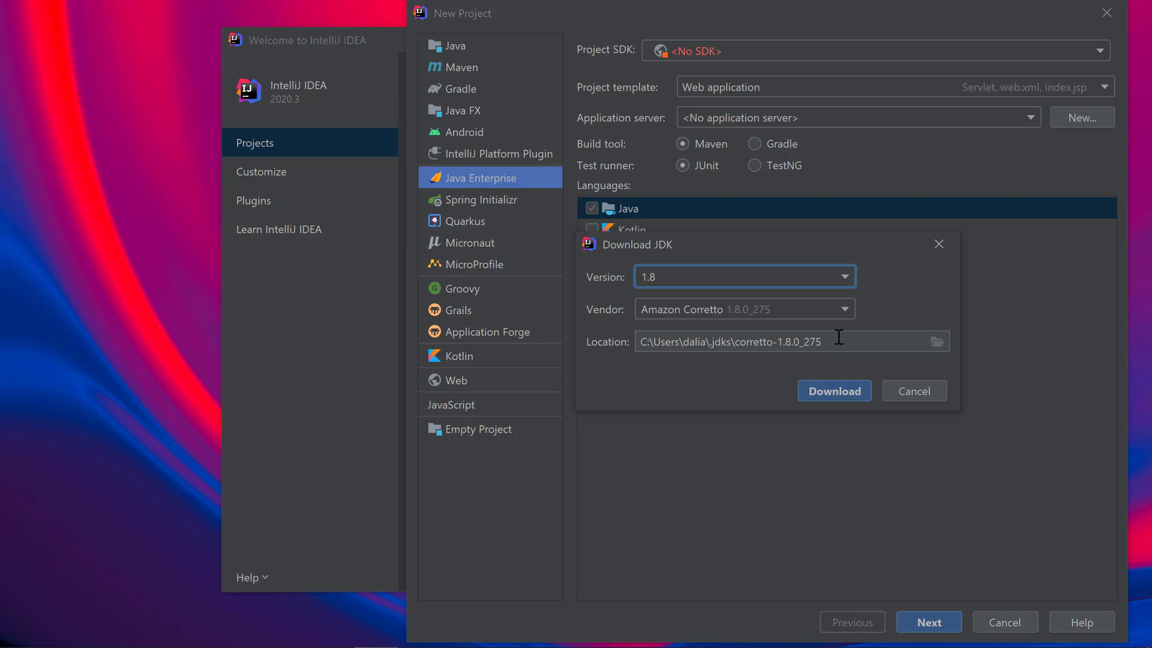
pyautogui.click(845, 309)
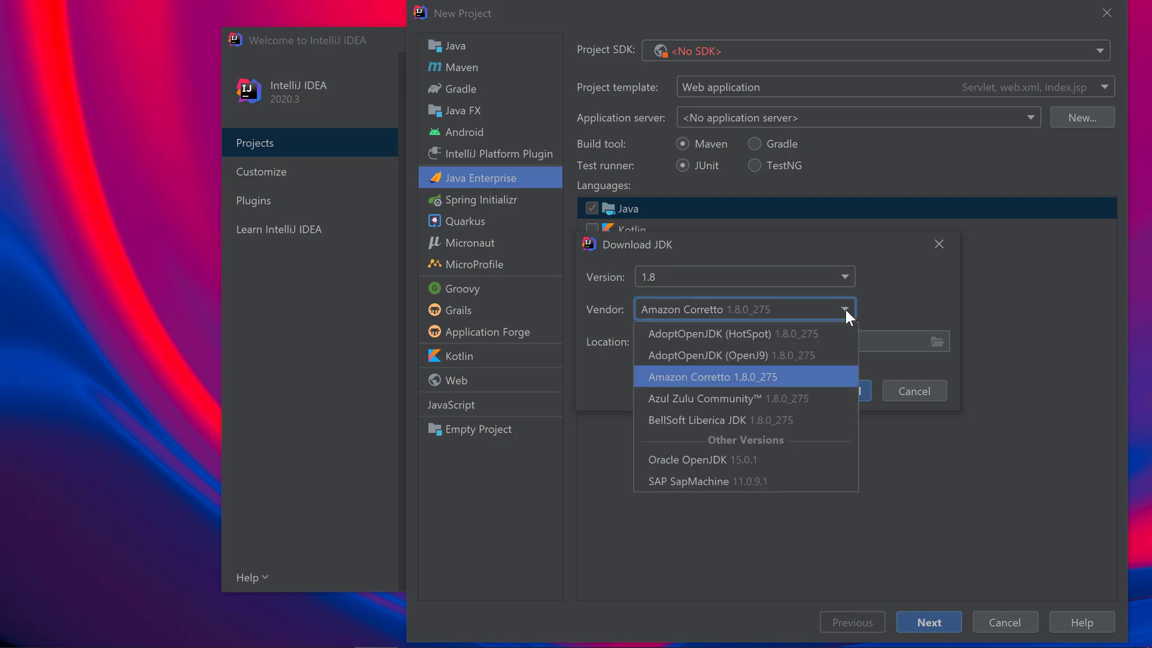
pyautogui.click(768, 334)
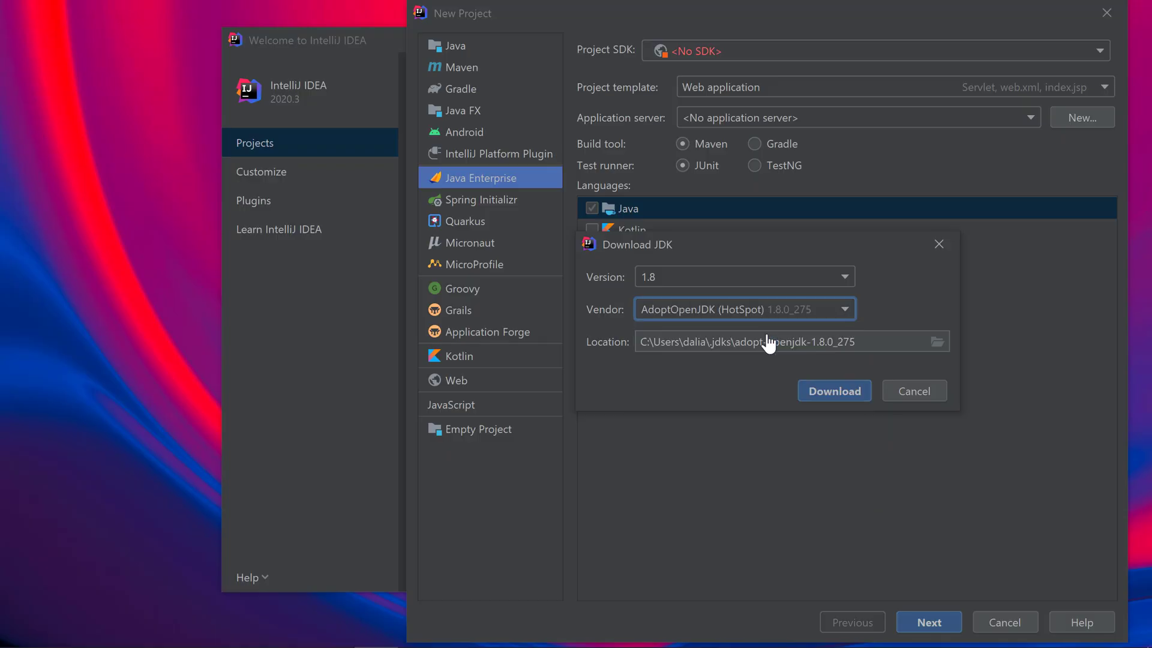
pyautogui.click(829, 391)
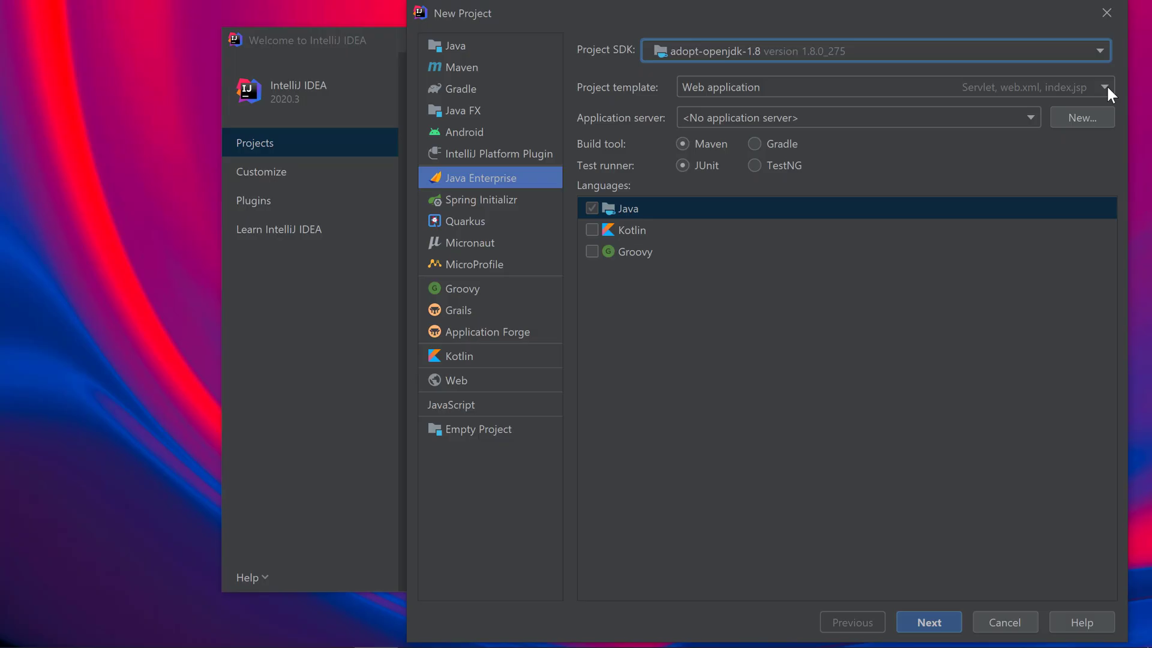
# Begin adding a GlassFish Server application server, then bring up the GlassFish downloads page.
pyautogui.click(1082, 115)
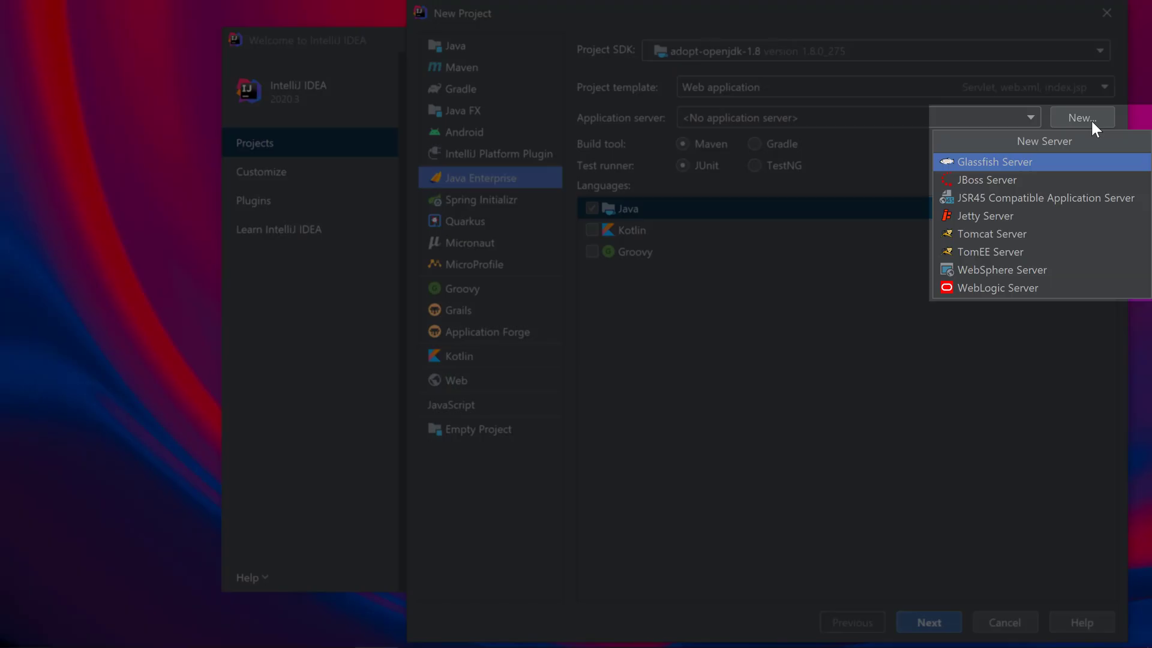
pyautogui.click(1044, 168)
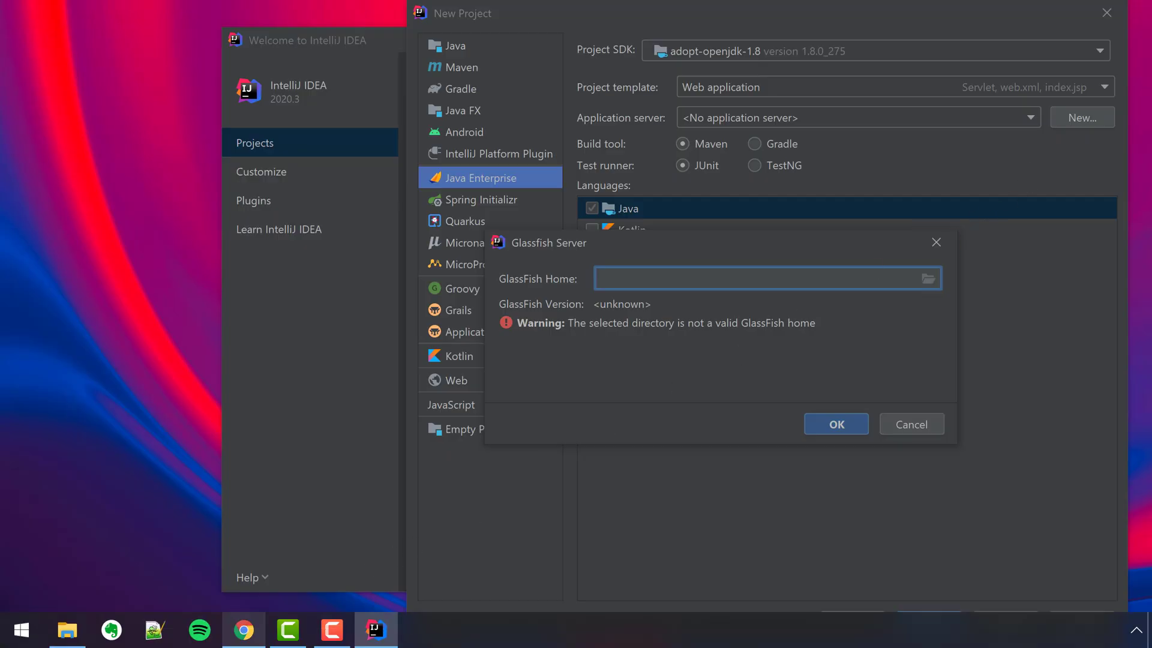
pyautogui.click(243, 630)
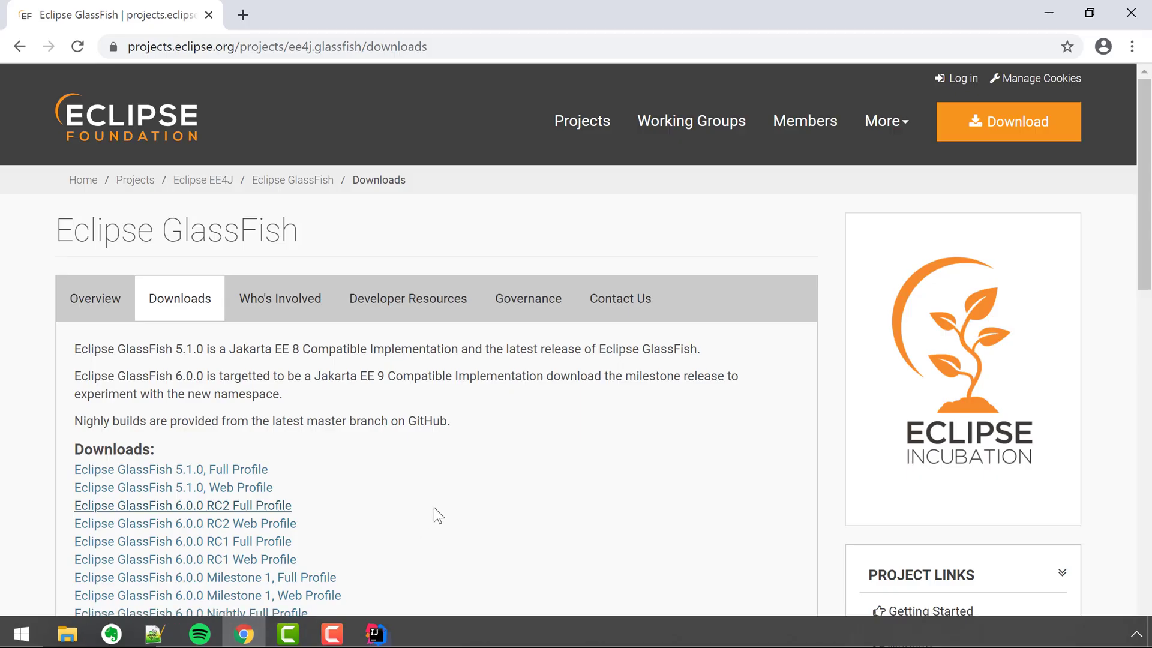
pyautogui.scroll(-1, 457, 486)
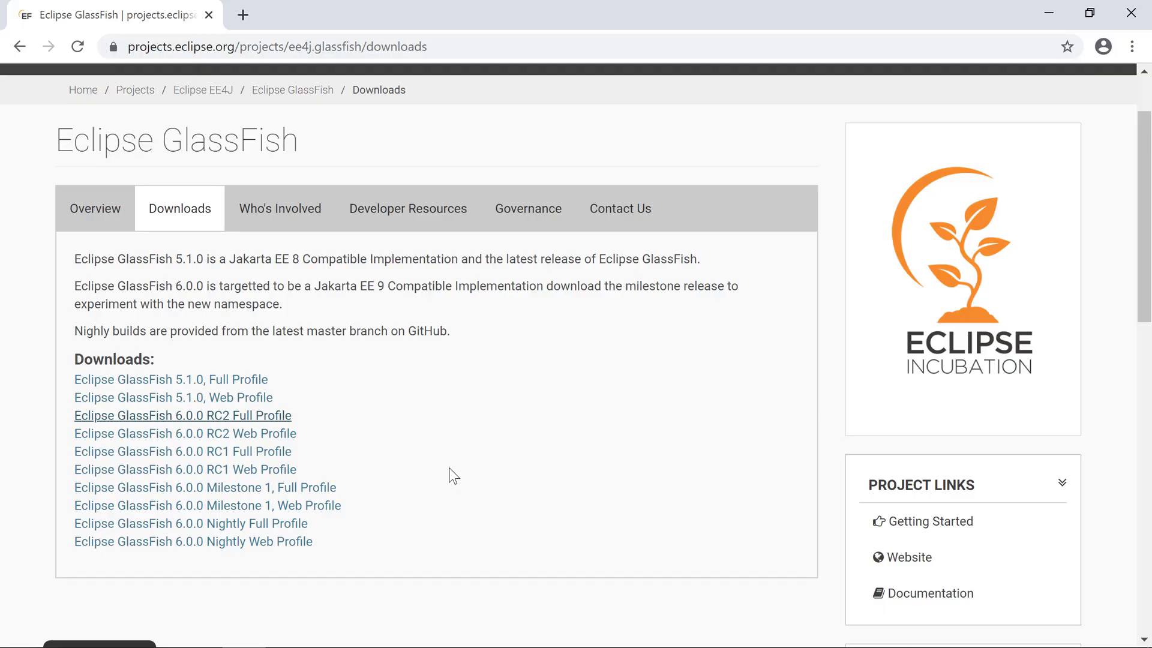
# Download the Eclipse GlassFish 6.0.0 RC2 Full Profile zip and open it.
pyautogui.click(279, 416)
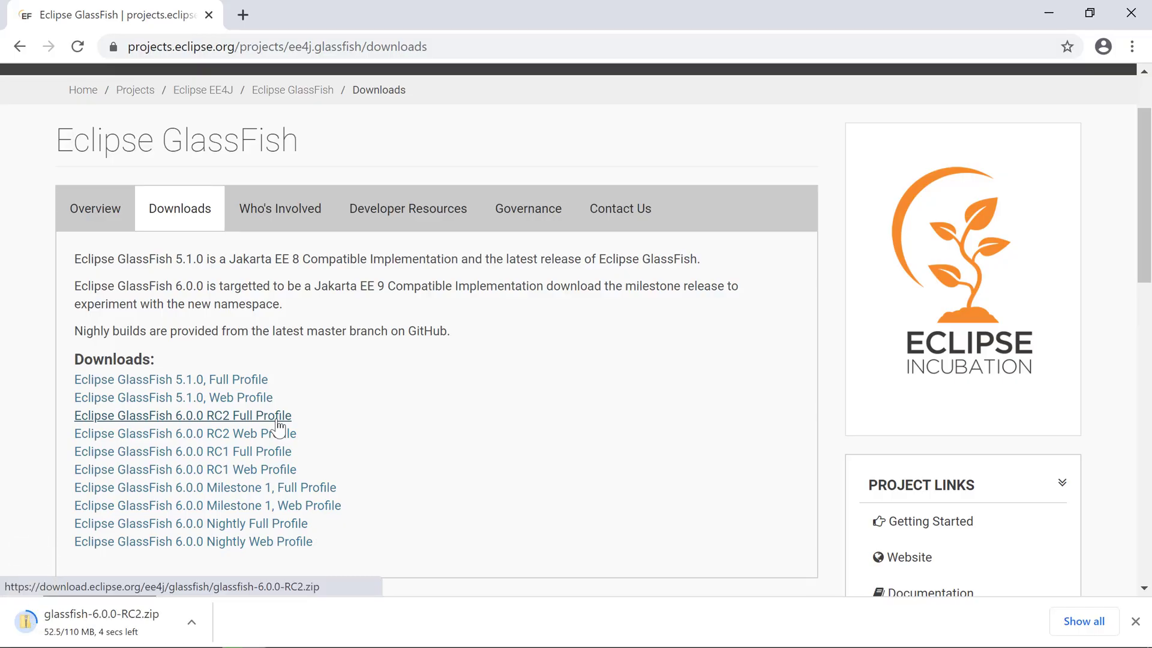
pyautogui.click(108, 621)
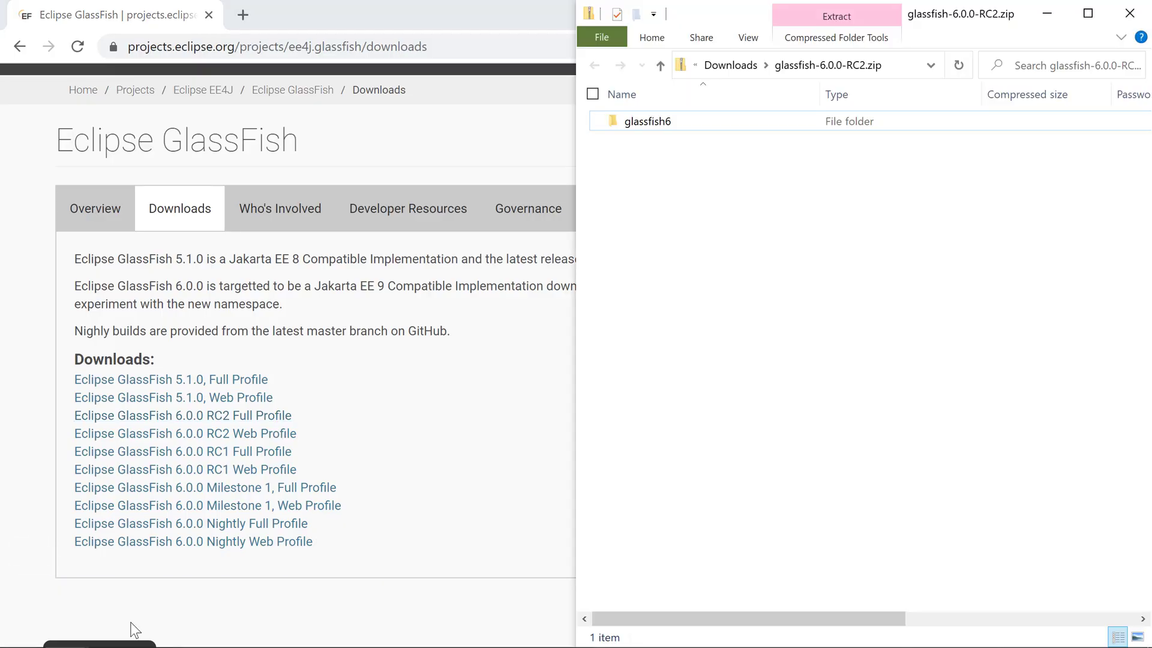
pyautogui.moveTo(66, 629)
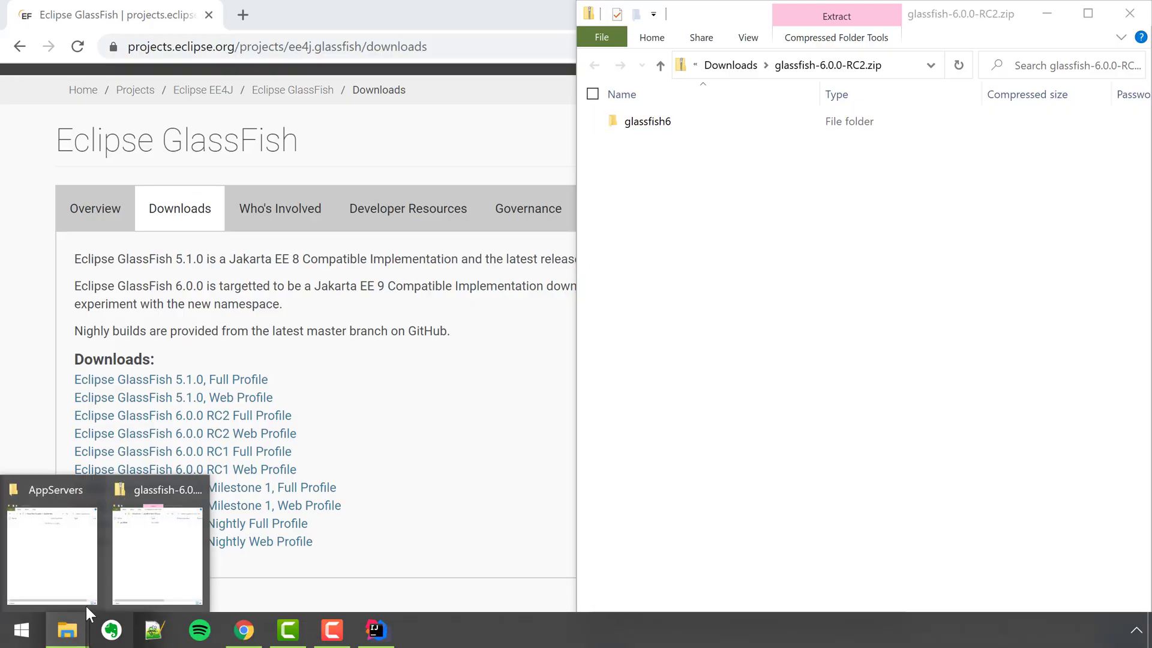
# Extract glassfish6 from the zip into AppServers and copy its folder path.
pyautogui.click(75, 576)
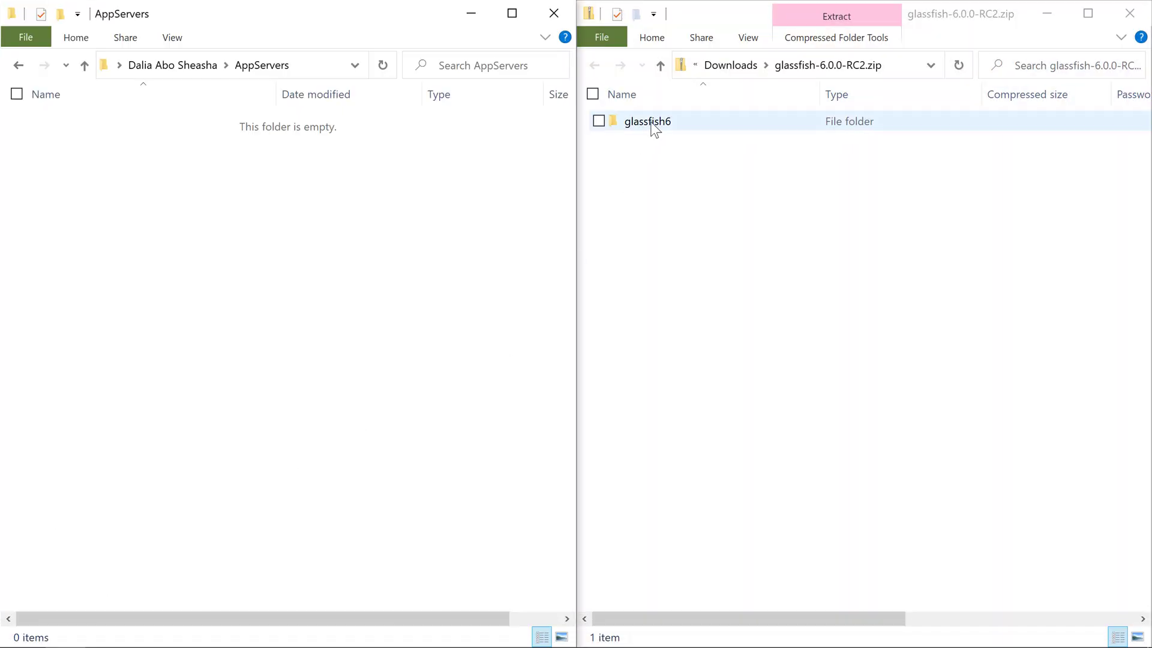
pyautogui.moveTo(648, 121); pyautogui.dragTo(472, 177)
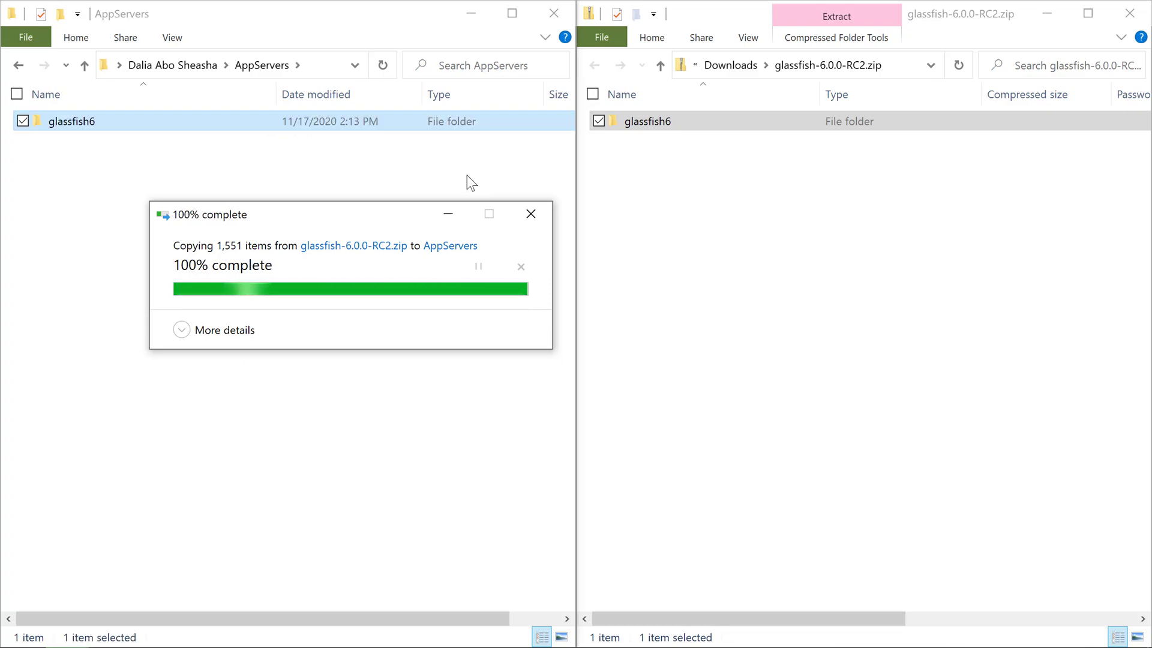
pyautogui.doubleClick(108, 125)
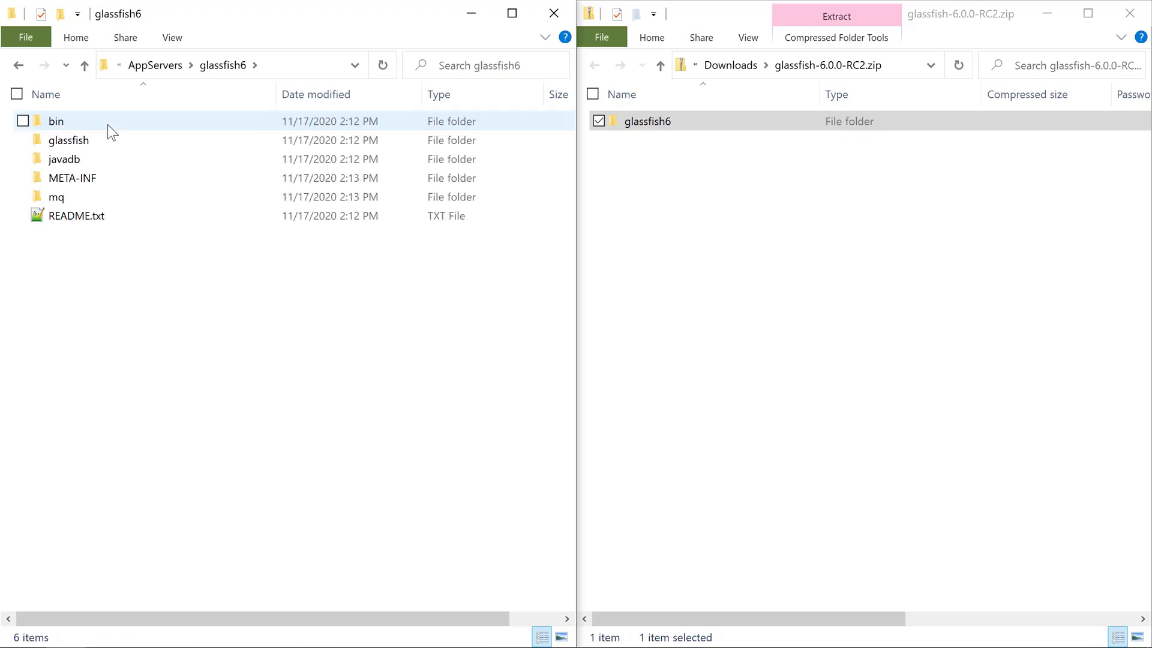
pyautogui.click(283, 65)
pyautogui.hotkey('ctrl', 'c')
# Paste the glassfish6 path as GlassFish Home and confirm the server setup.
pyautogui.click(414, 630)
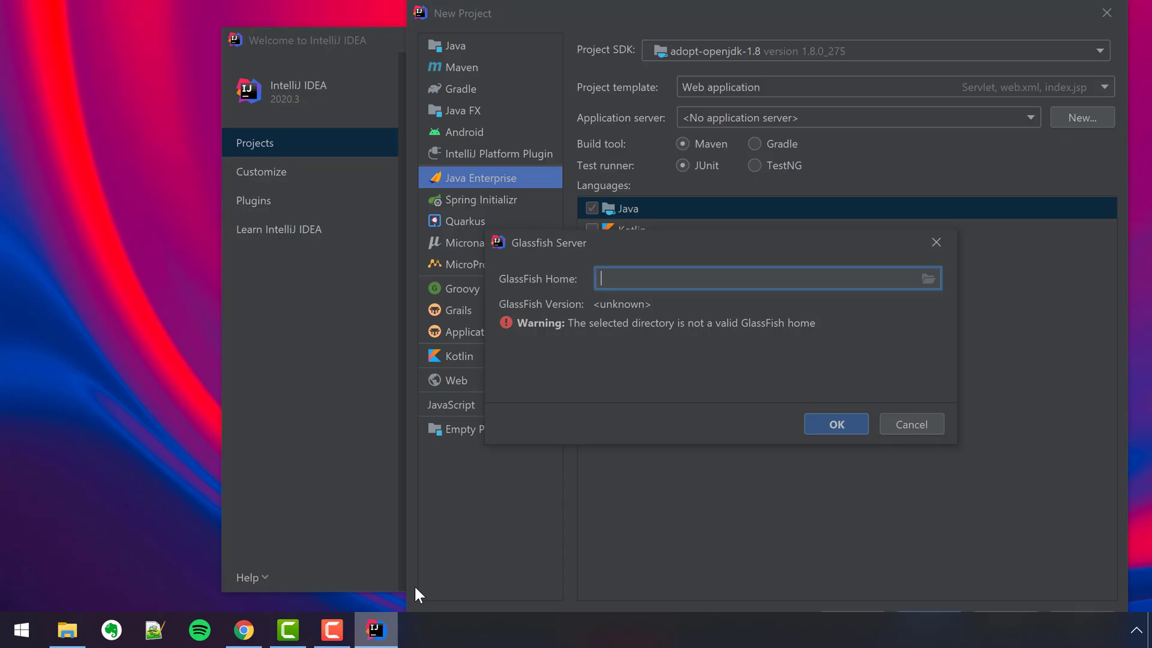
pyautogui.click(661, 279)
pyautogui.hotkey('ctrl', 'v')
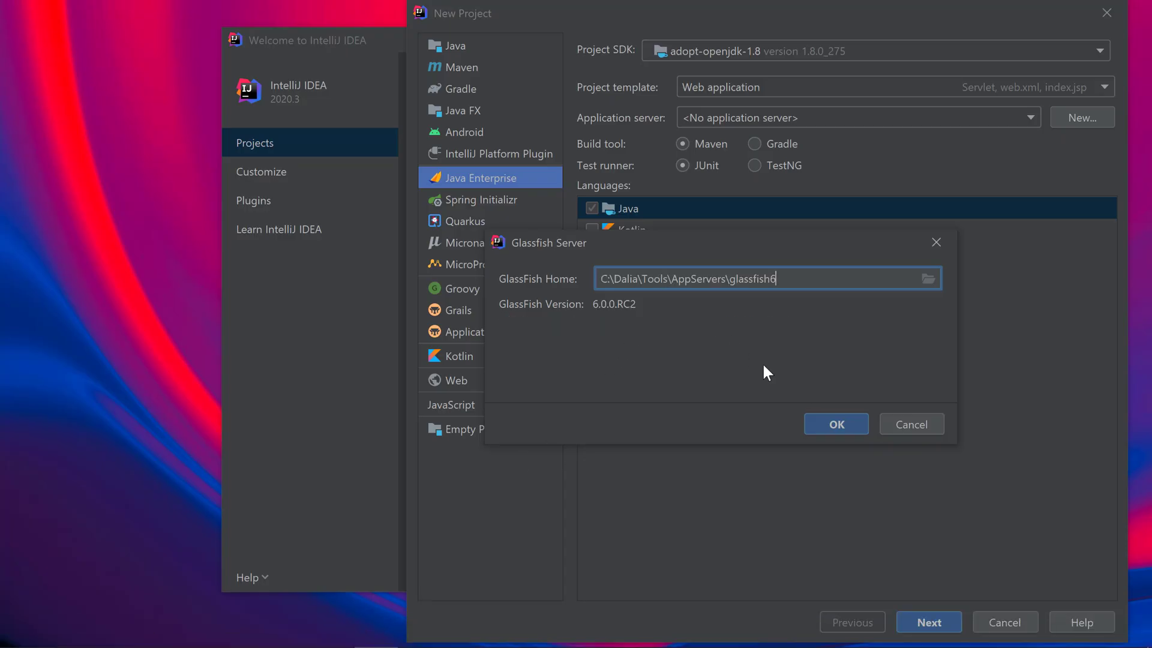
pyautogui.click(837, 424)
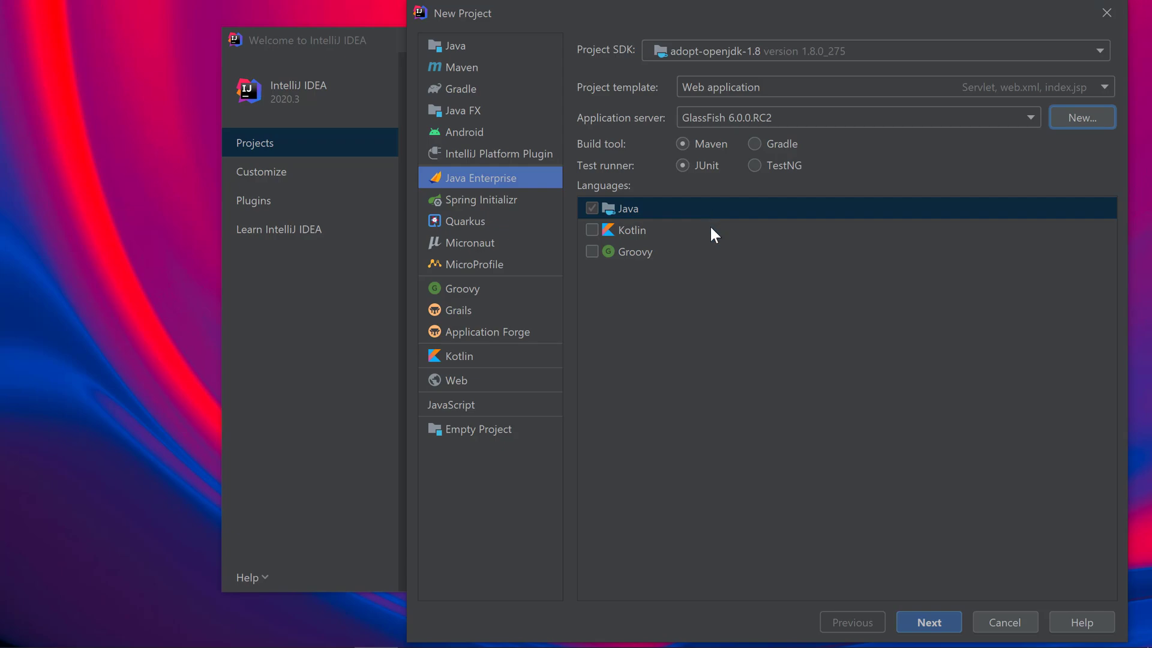
# Choose Jakarta EE 9 as the platform version on the frameworks step.
pyautogui.click(943, 628)
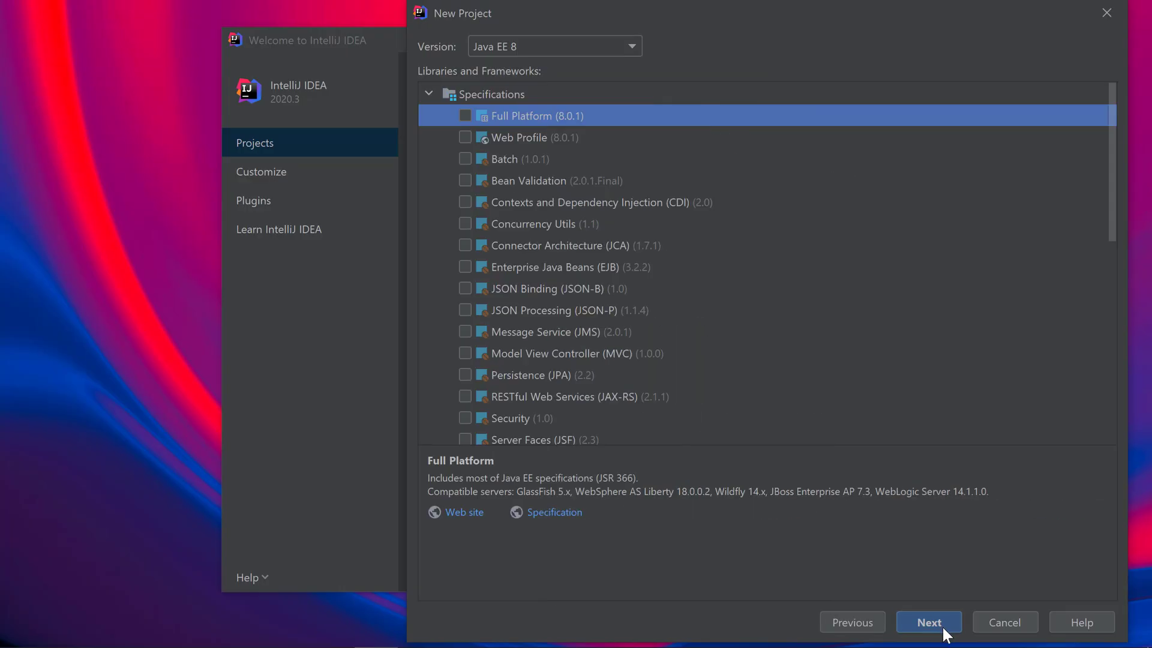
pyautogui.click(629, 44)
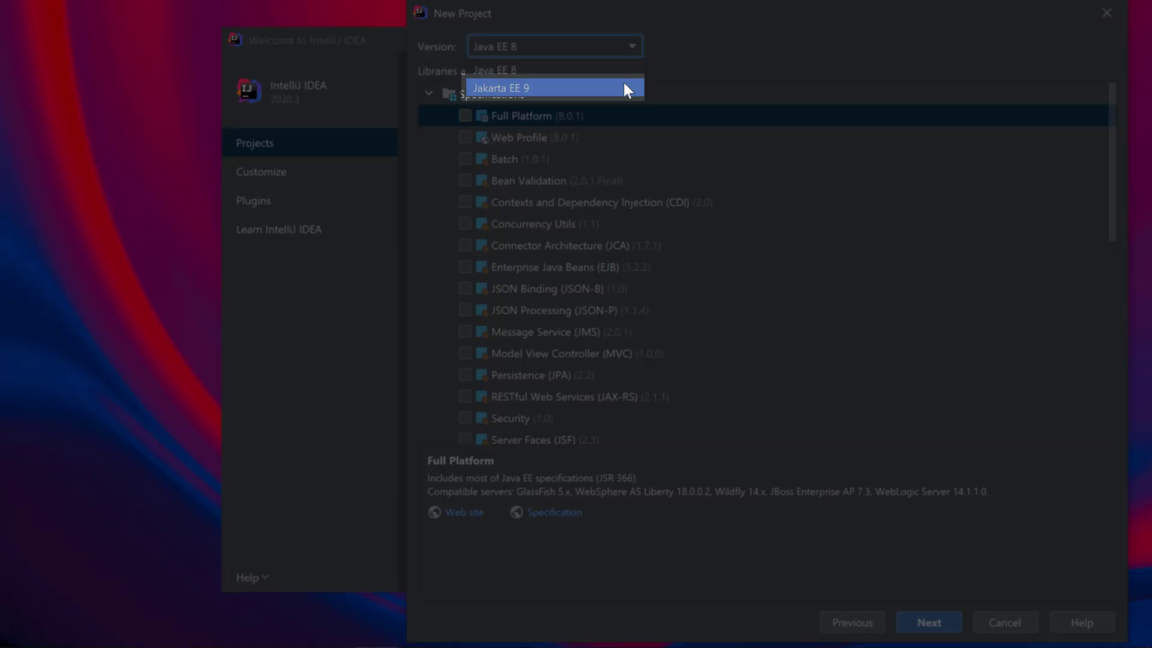
pyautogui.click(624, 87)
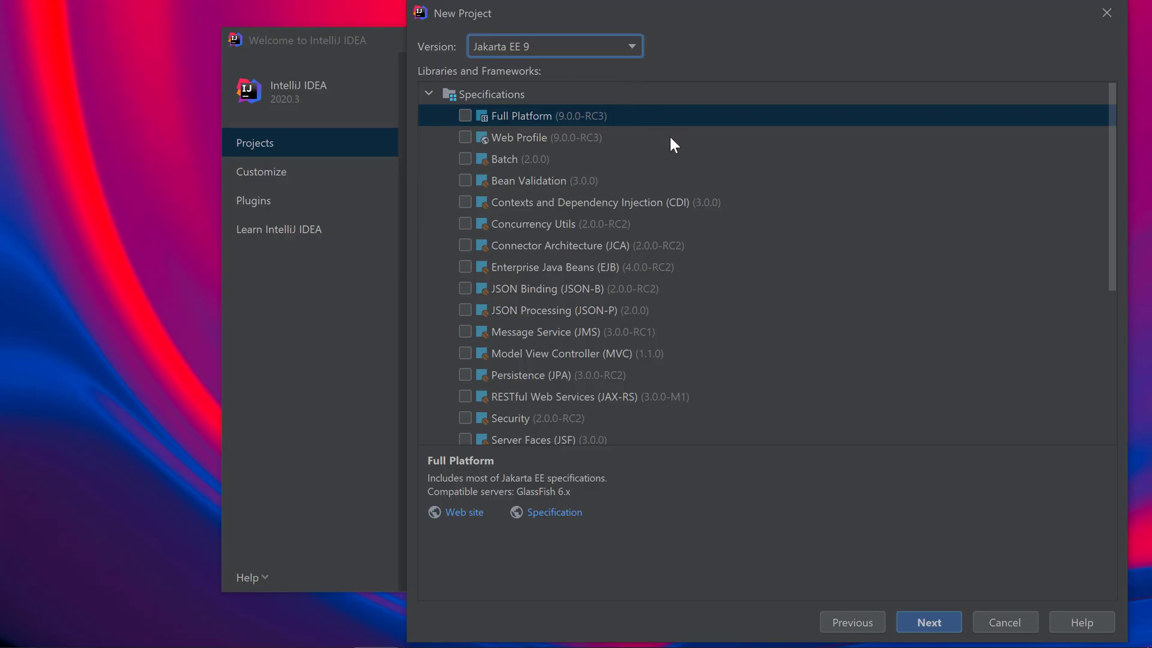
pyautogui.scroll(-3, 739, 272)
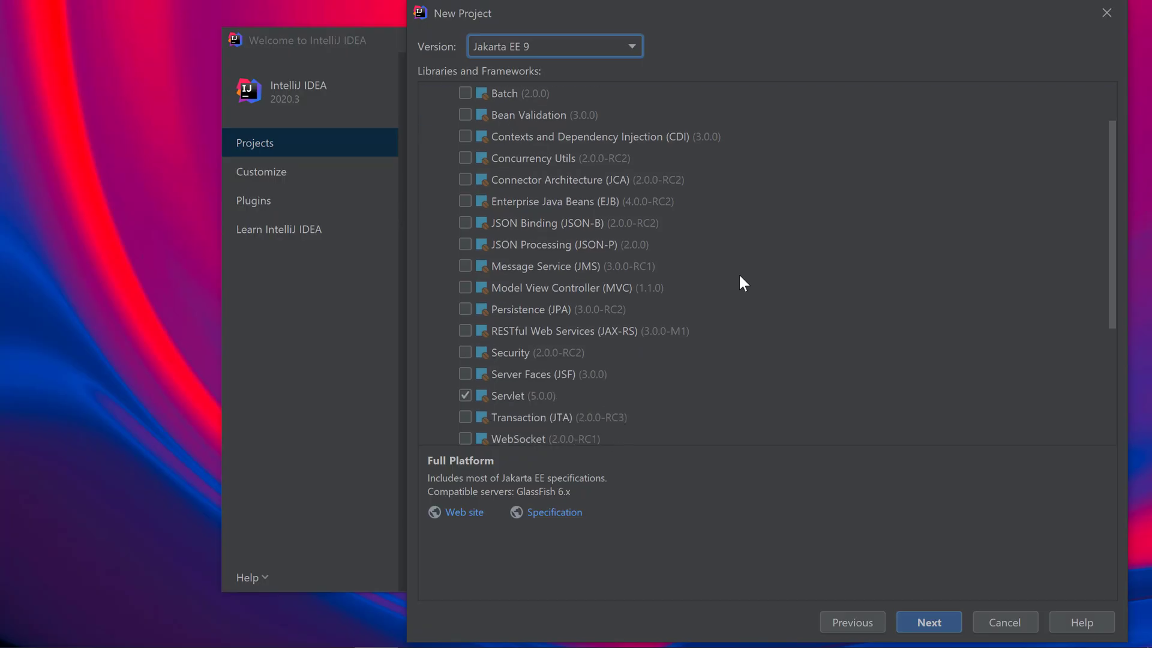
pyautogui.scroll(-1, 739, 273)
pyautogui.scroll(-2, 738, 273)
pyautogui.scroll(-1, 739, 273)
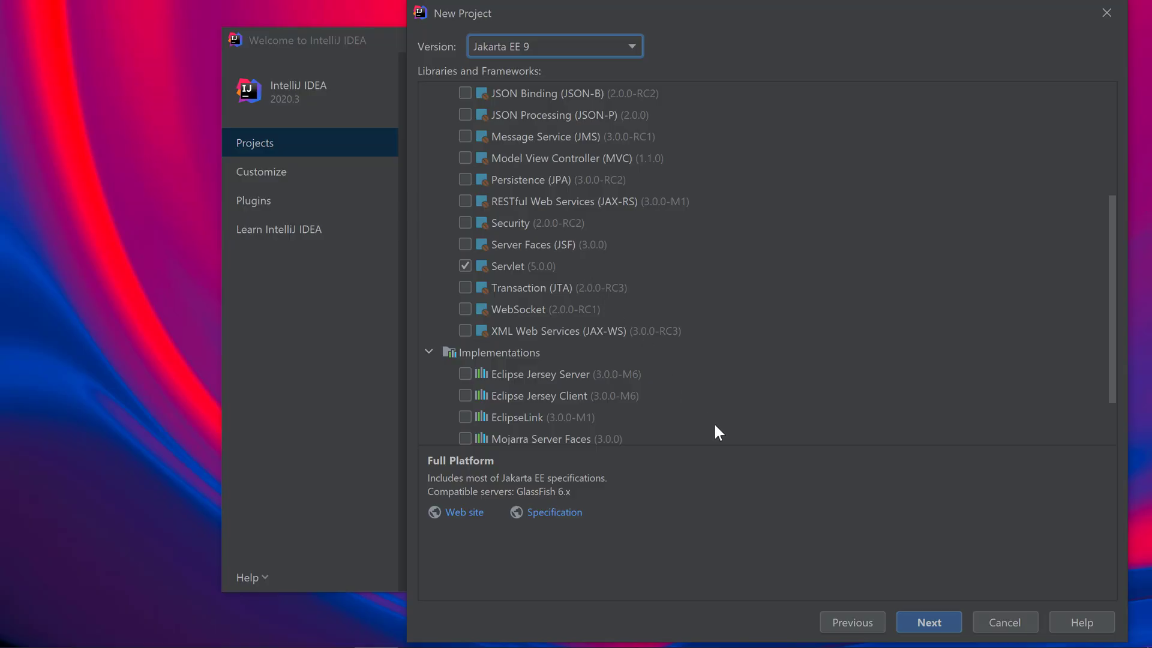
# Name the project JakartaEEHelloWorld with group com.jetbrains and create it.
pyautogui.click(928, 623)
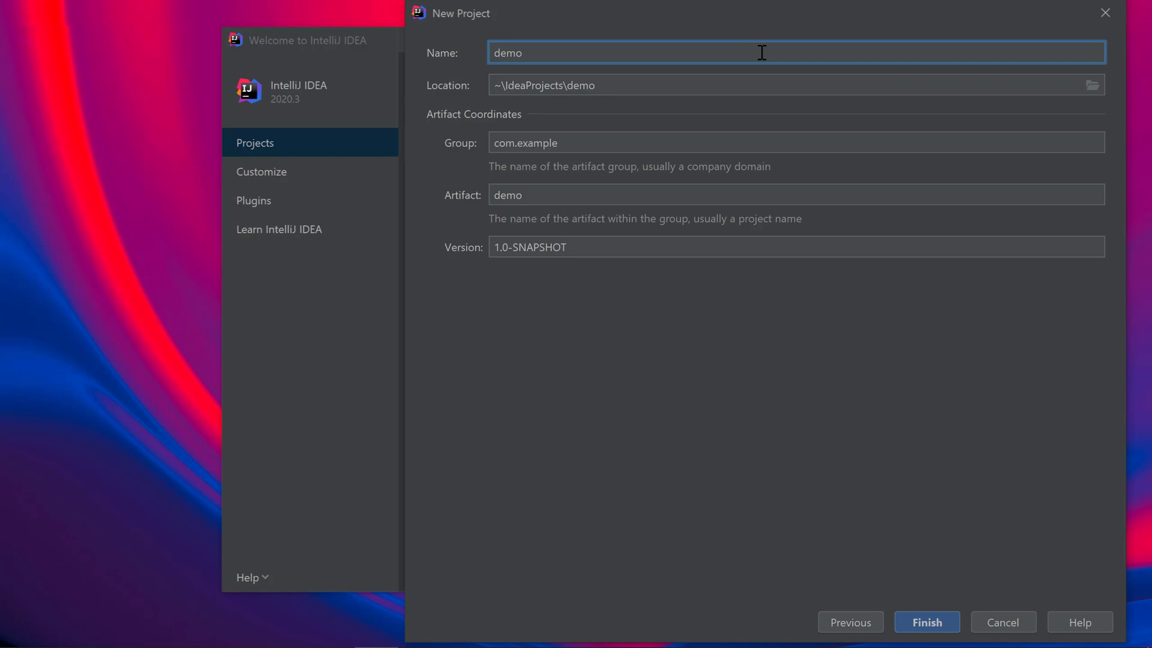
pyautogui.press('BackSpace')
pyautogui.press('BackSpace')
pyautogui.press('BackSpace')
pyautogui.write('JakartaEEHelloWorld')
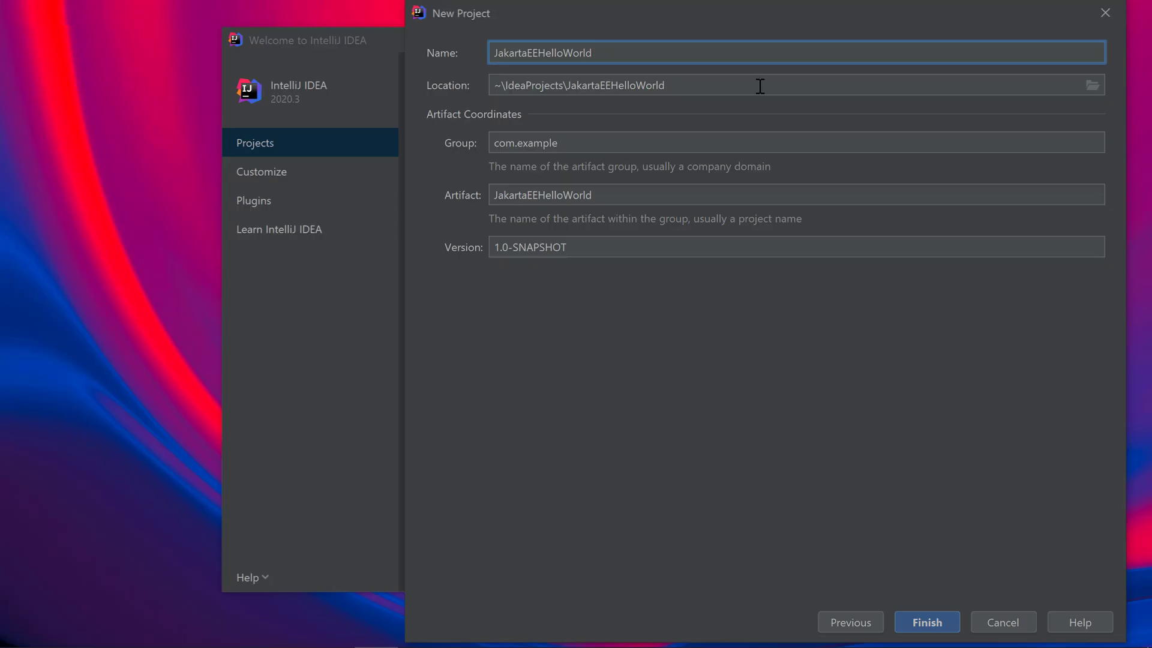
pyautogui.click(734, 143)
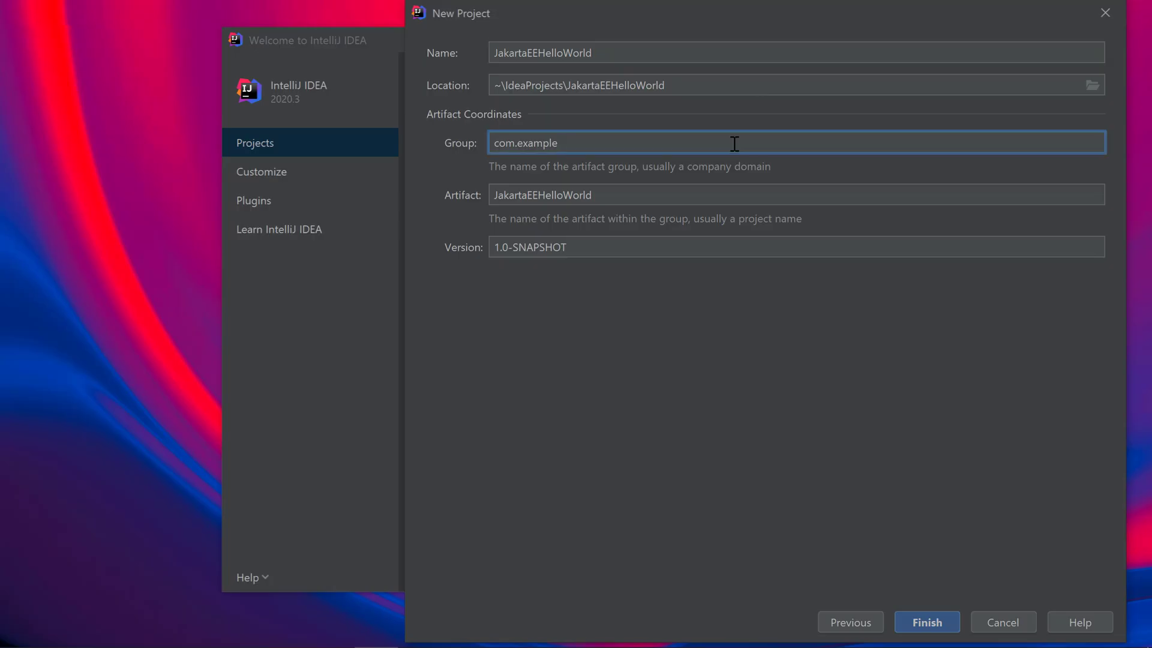
pyautogui.press('BackSpace')
pyautogui.press('BackSpace')
pyautogui.press('BackSpace')
pyautogui.write('jetbrains')
pyautogui.click(939, 626)
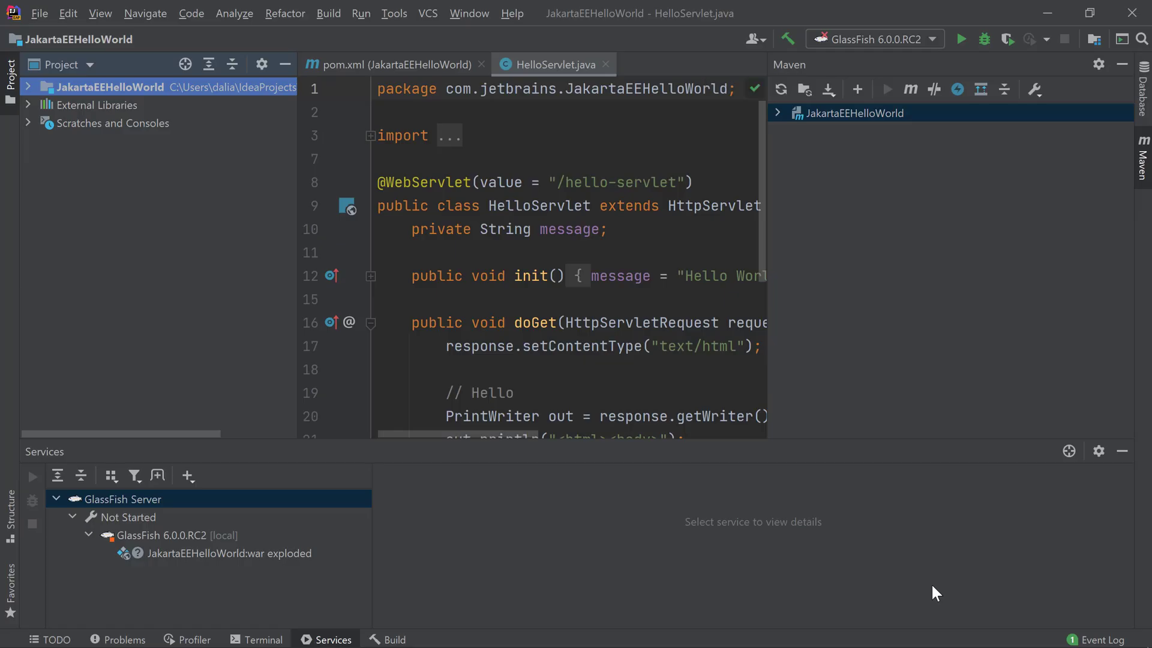
# Hide all tool windows and open index.jsp through Search Everywhere.
pyautogui.hotkey('ctrl', 'shift', 'F12')
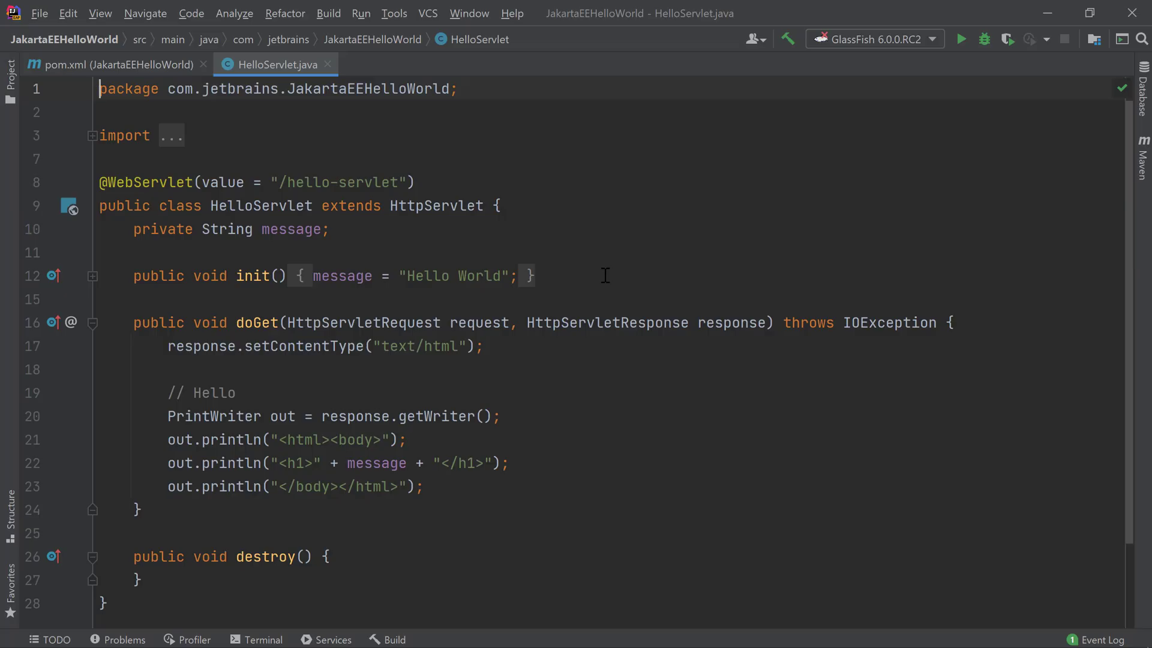
pyautogui.press('shift')
pyautogui.press('shift')
pyautogui.write('inde')
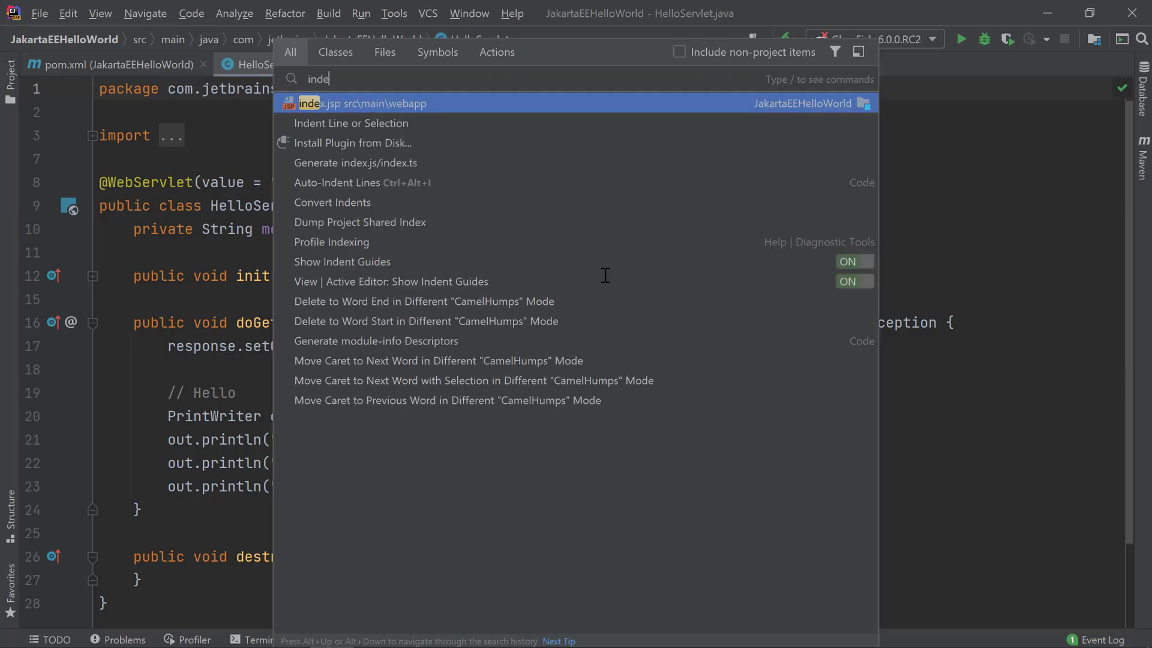
pyautogui.write('x')
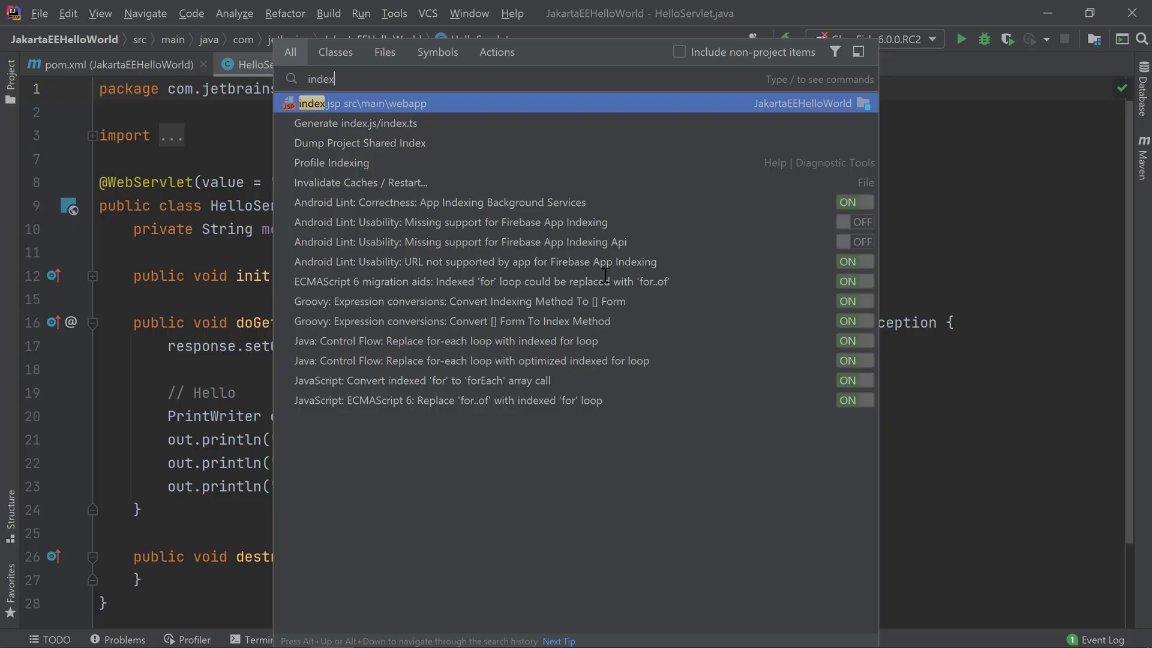
pyautogui.press('Return')
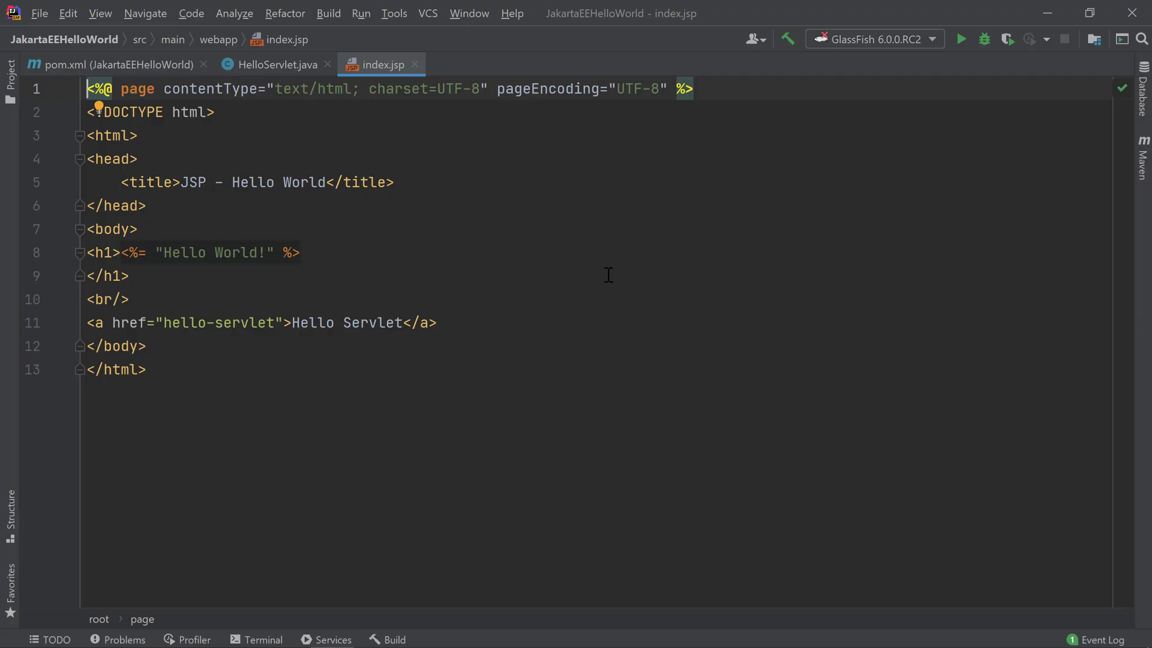
pyautogui.moveTo(833, 169)
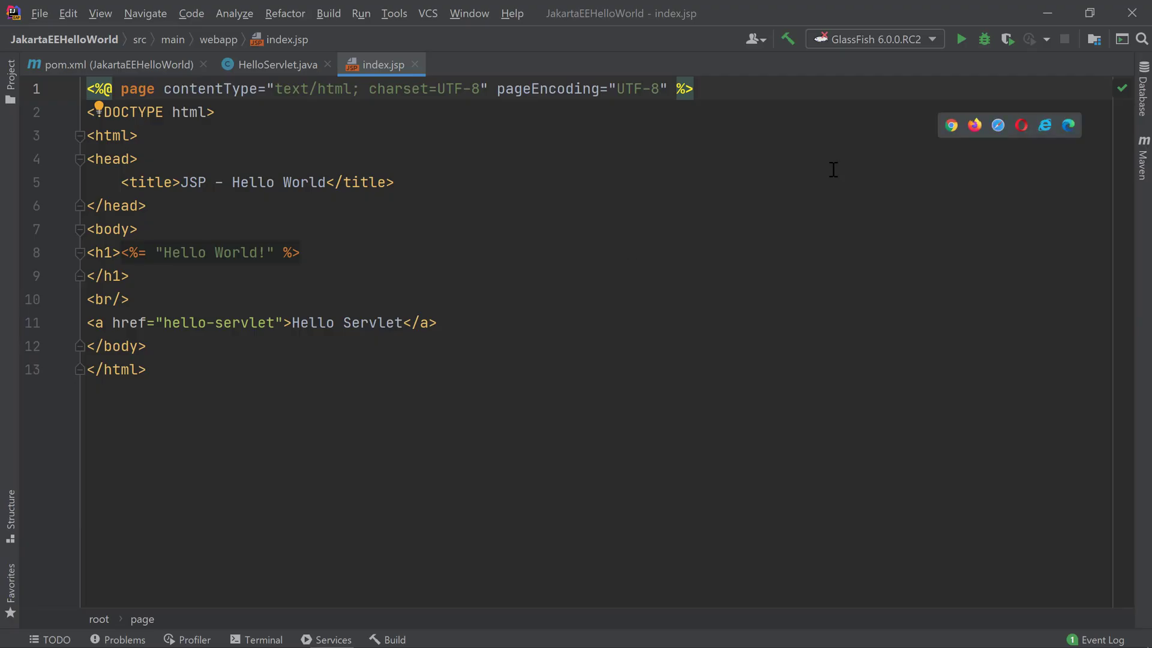
# Make the GlassFish run configuration update classes and resources on frame deactivation, using domain1.
pyautogui.click(933, 41)
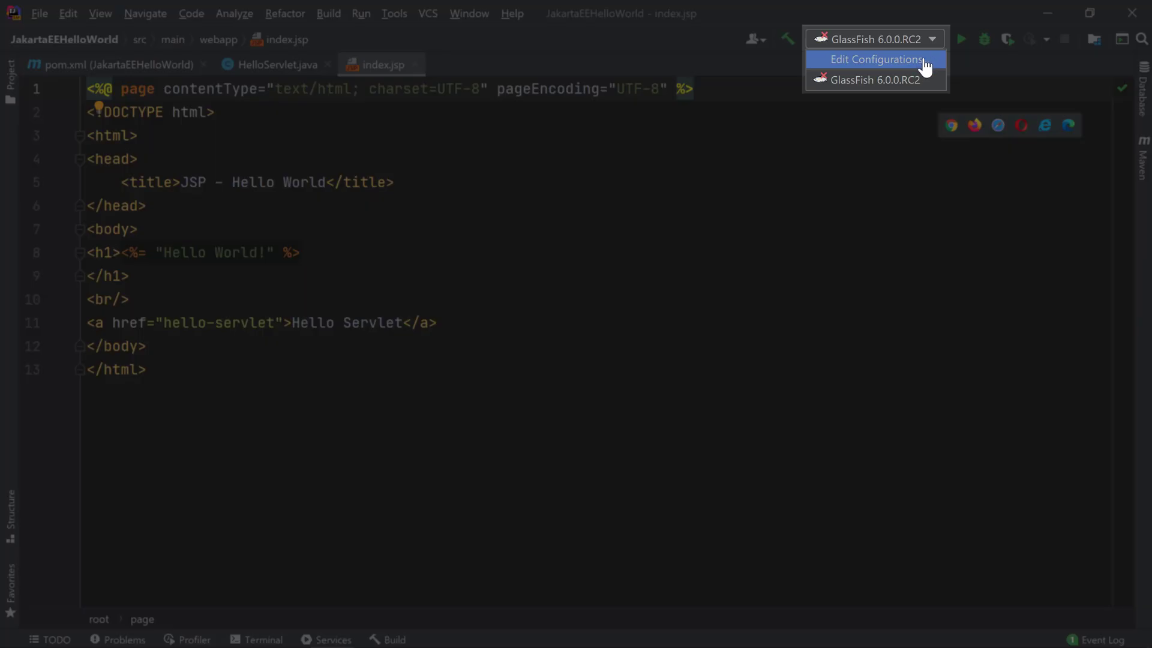
pyautogui.click(925, 63)
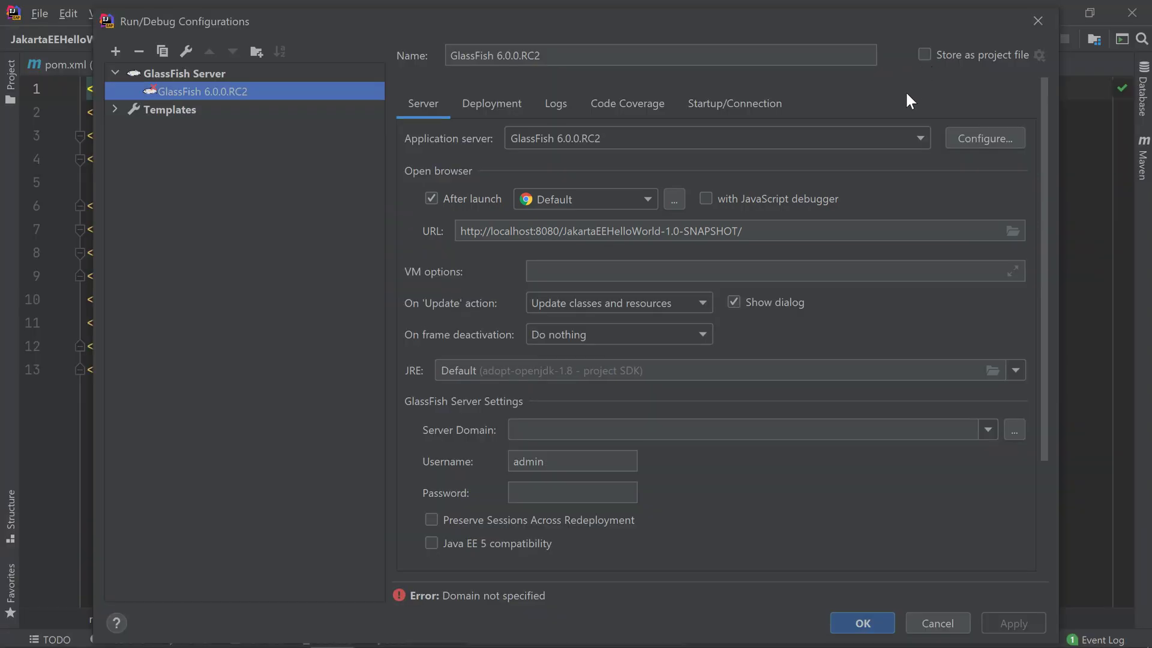
pyautogui.click(586, 329)
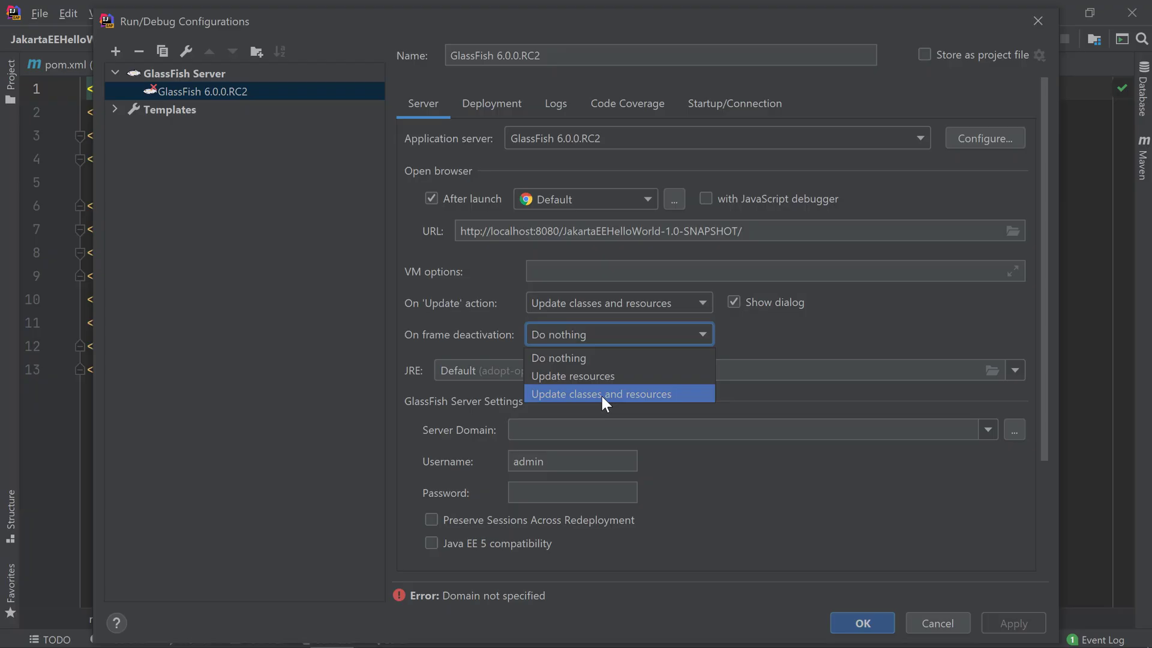
pyautogui.click(600, 393)
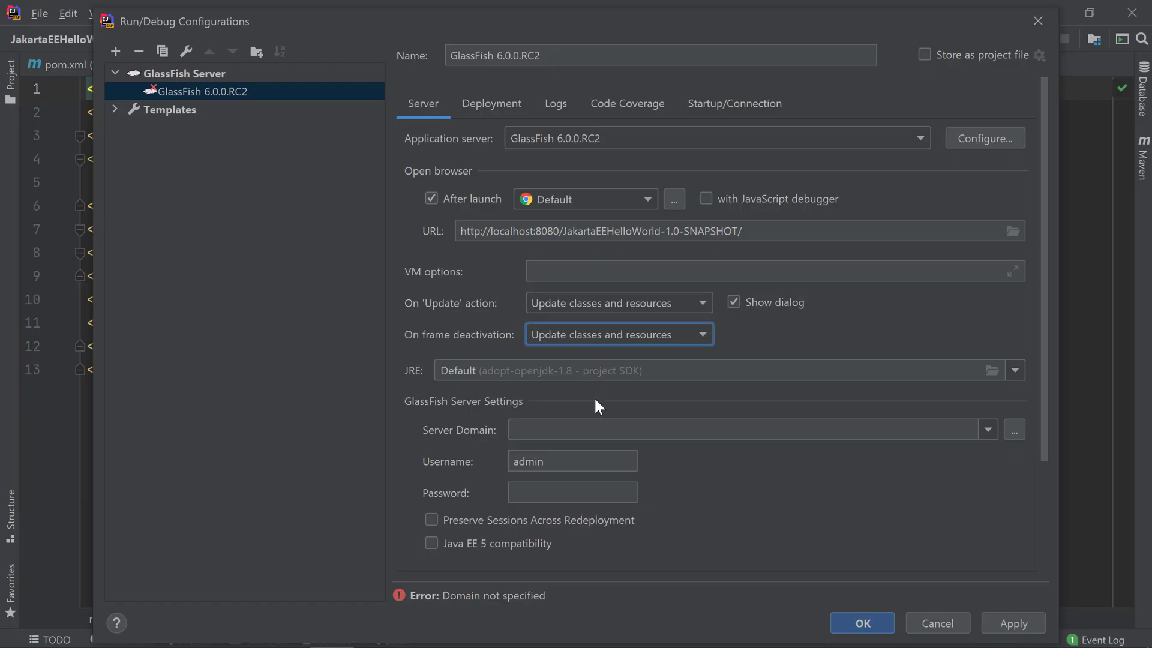
pyautogui.click(584, 430)
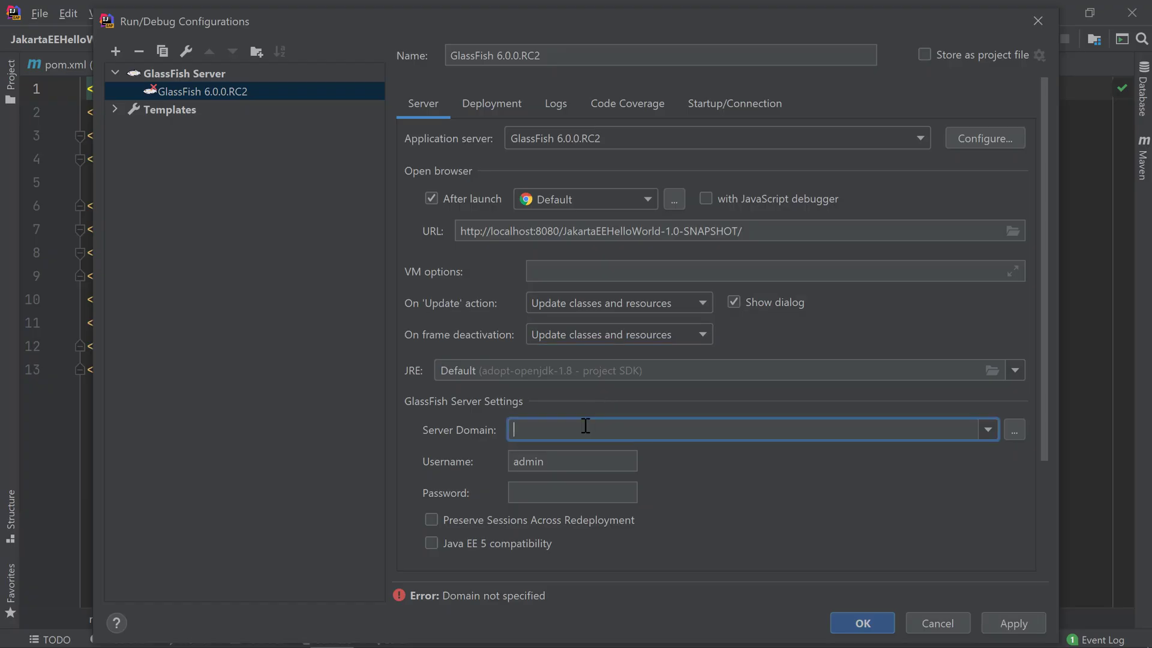
pyautogui.write('domain1')
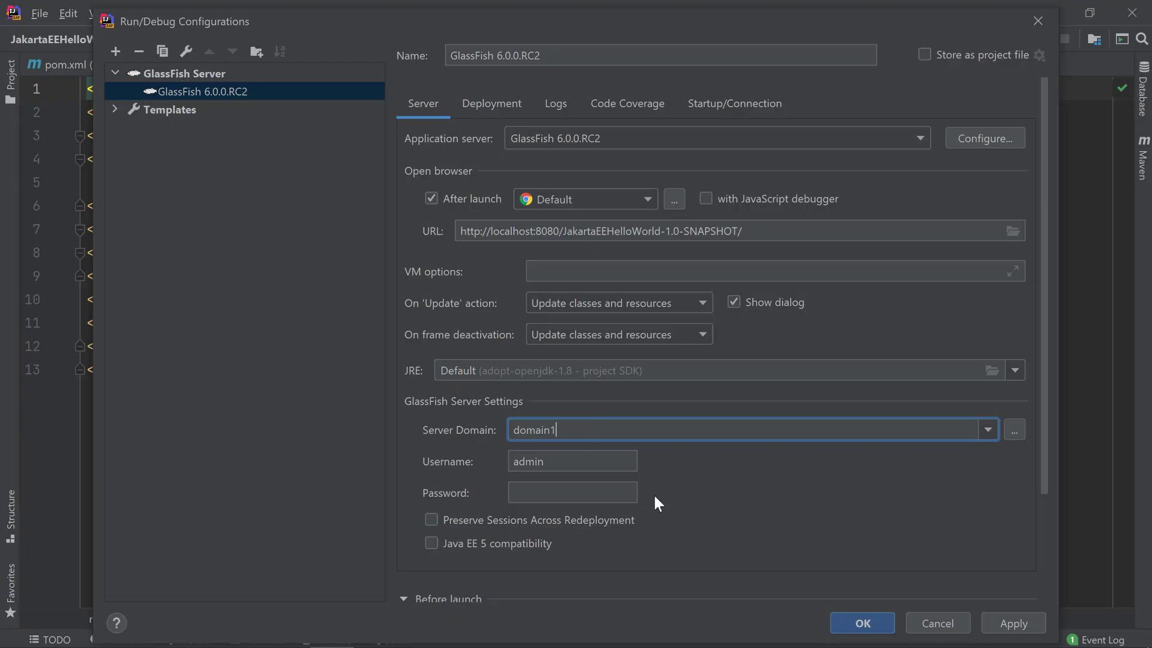
pyautogui.click(865, 623)
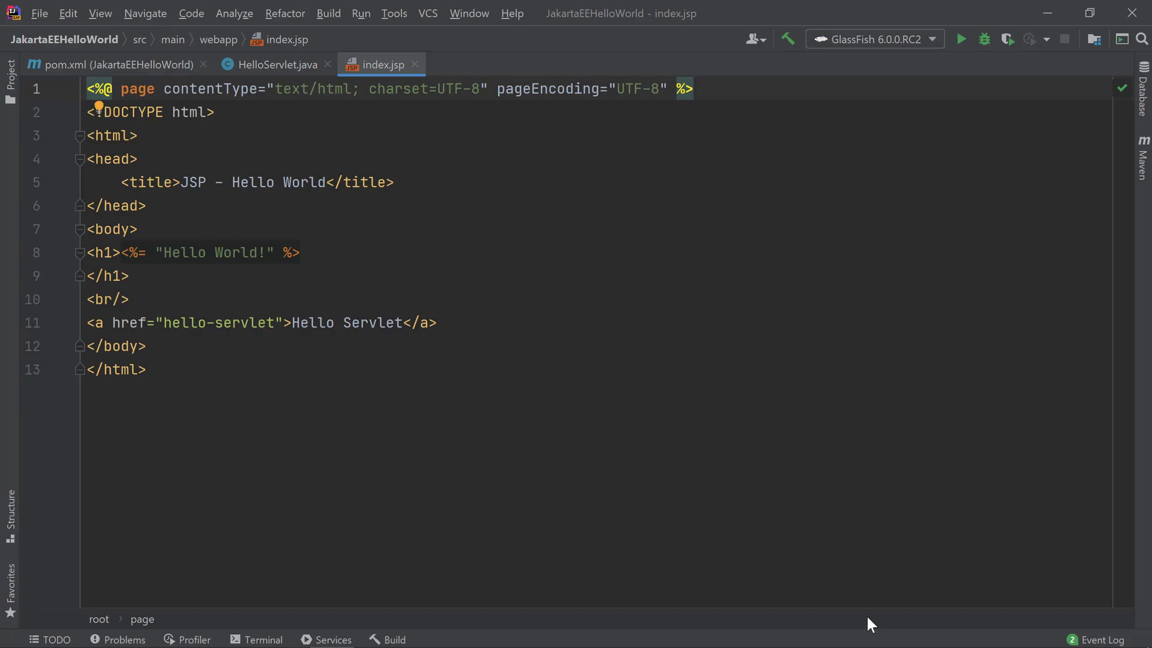
pyautogui.moveTo(630, 270)
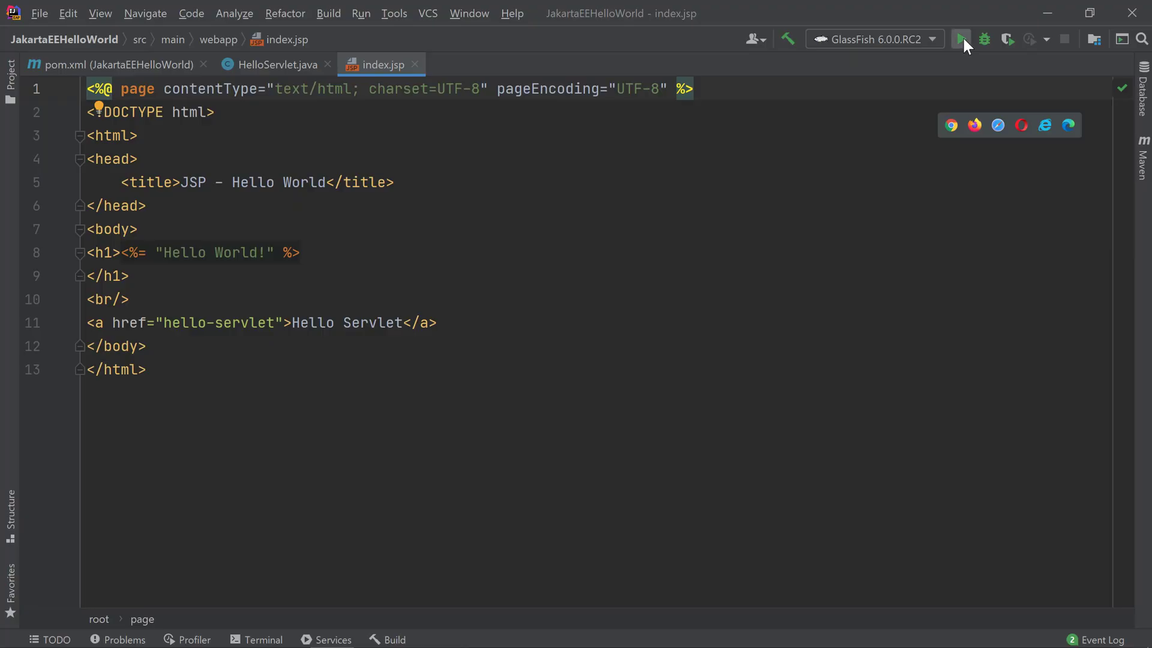
# Run the GlassFish 6.0.0.RC2 configuration to deploy the war and open Hello World in Chrome.
pyautogui.click(962, 39)
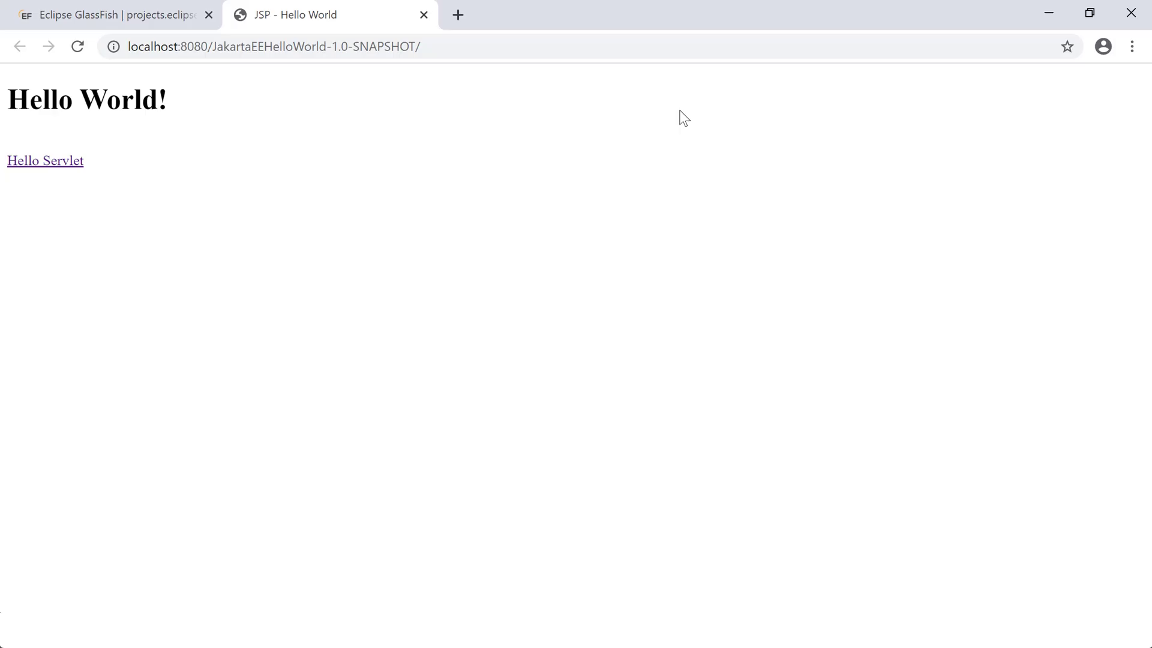
# Check the Hello Servlet page shows Hello World, go back, and return to IntelliJ IDEA.
pyautogui.click(71, 166)
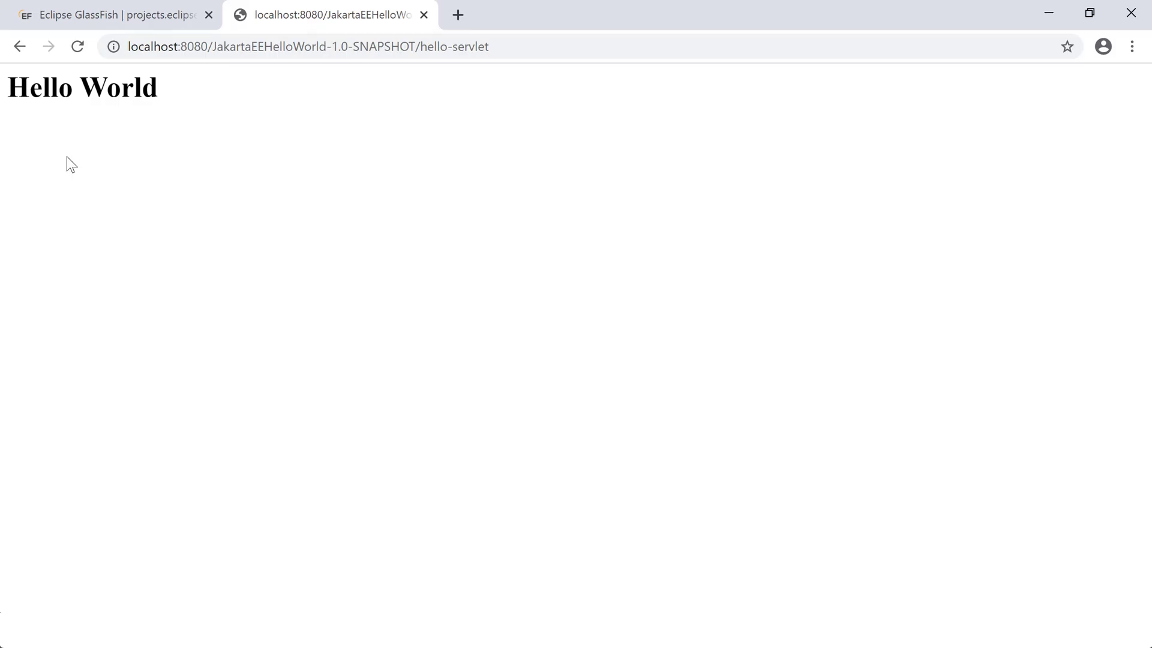
pyautogui.click(20, 48)
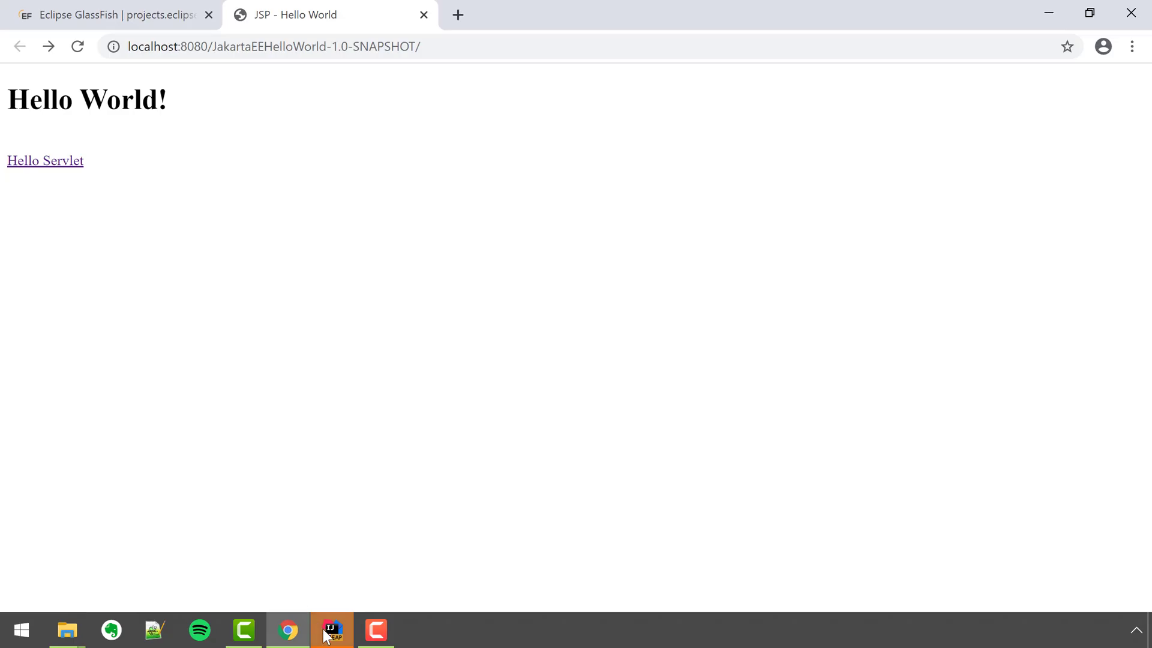
pyautogui.click(333, 630)
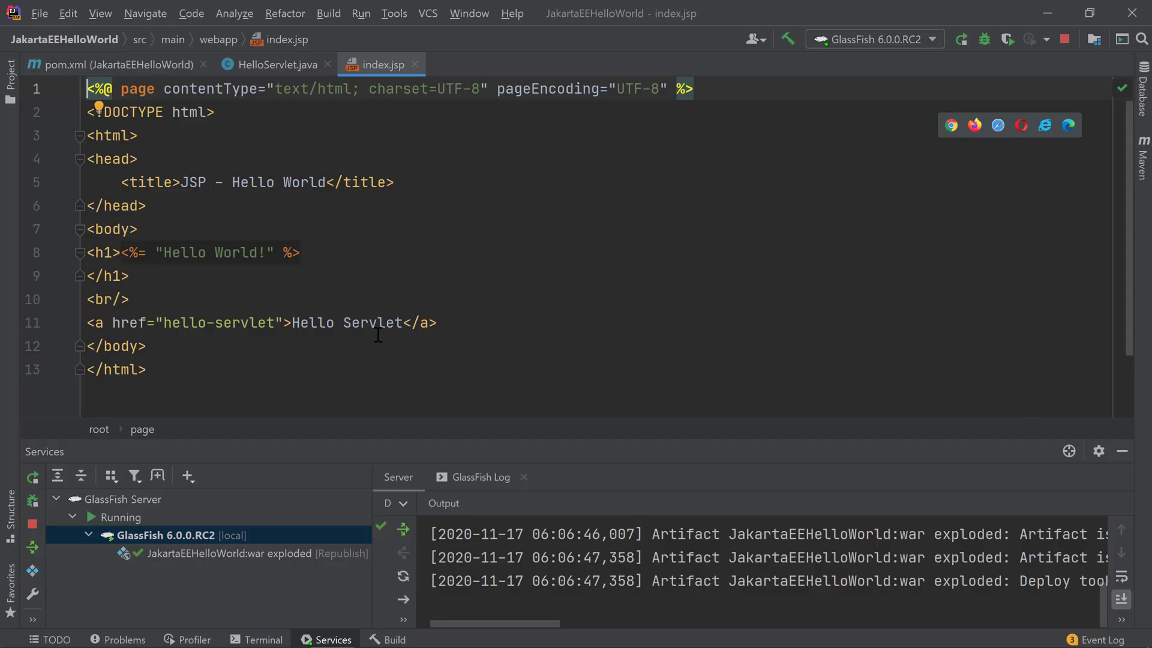
# Change the index.jsp line 11 link text from Hello Servlet to 'Click me!' and save.
pyautogui.click(403, 323)
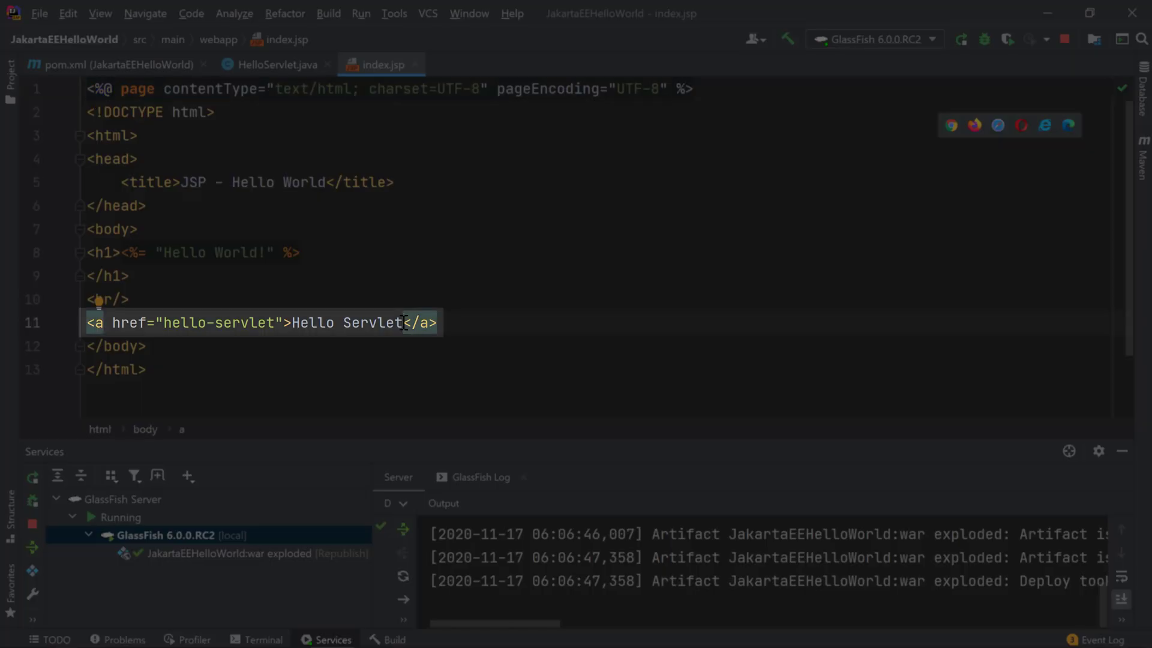
pyautogui.press('BackSpace')
pyautogui.press('BackSpace')
pyautogui.press('BackSpace')
pyautogui.press('BackSpace')
pyautogui.press('BackSpace')
pyautogui.press('BackSpace')
pyautogui.press('BackSpace')
pyautogui.press('BackSpace')
pyautogui.press('BackSpace')
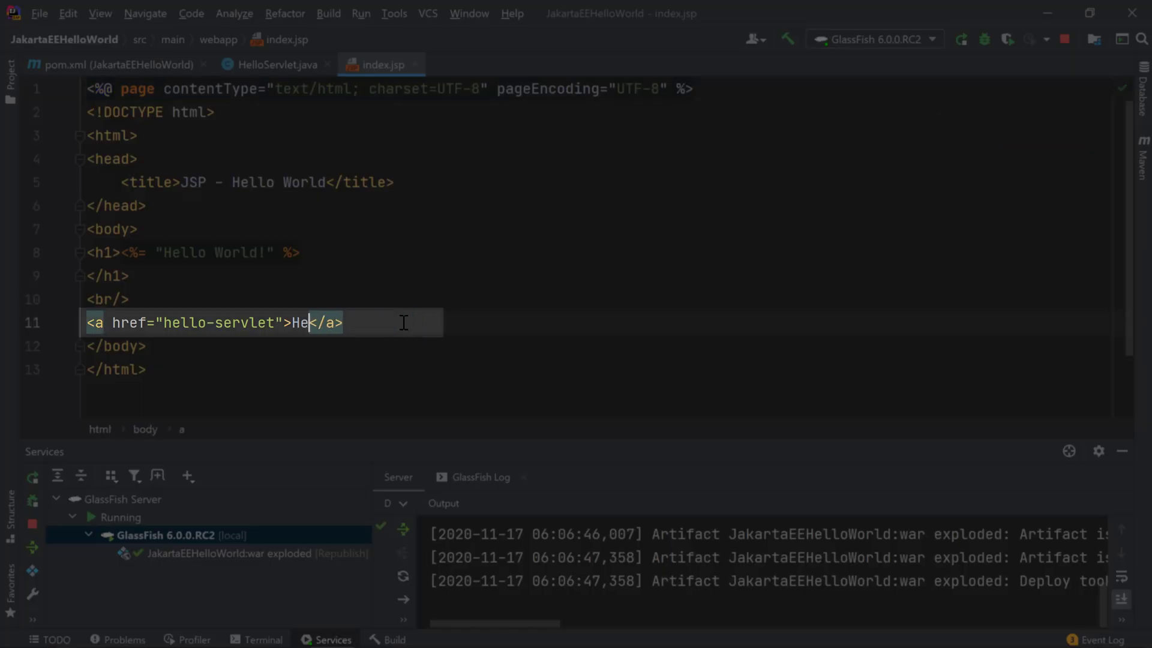
pyautogui.press('BackSpace')
pyautogui.press('BackSpace')
pyautogui.write('Click me')
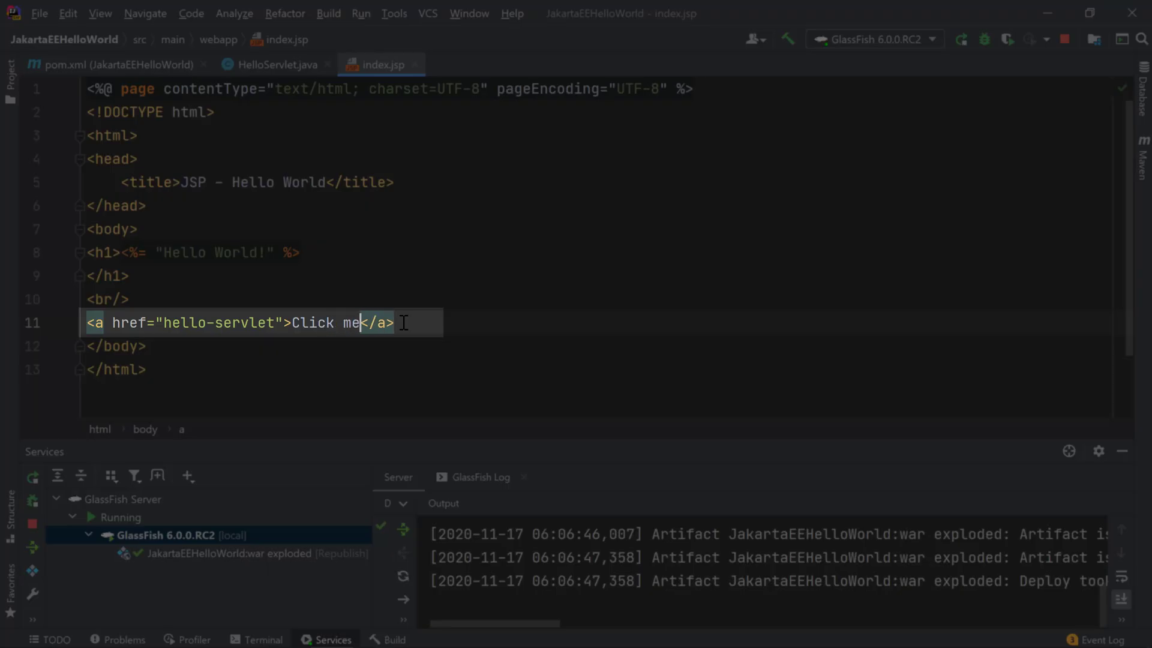
pyautogui.write('!')
pyautogui.hotkey('ctrl', 's')
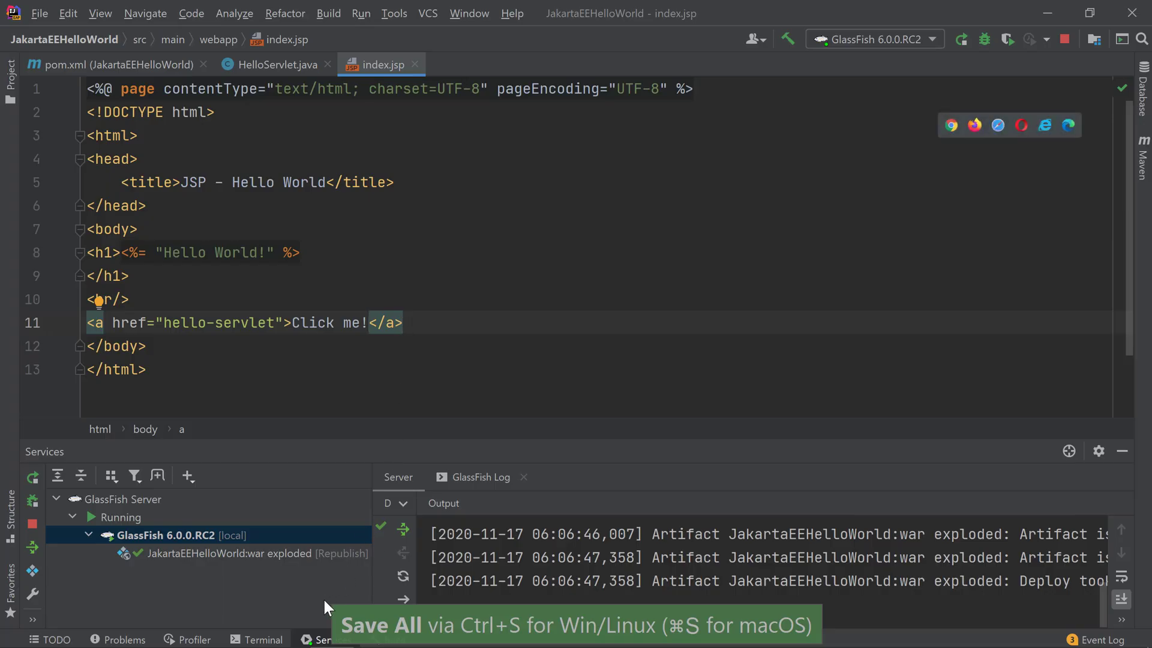
# Reload the index page in Chrome to confirm the 'Click me!' link, then minimize Chrome.
pyautogui.click(289, 630)
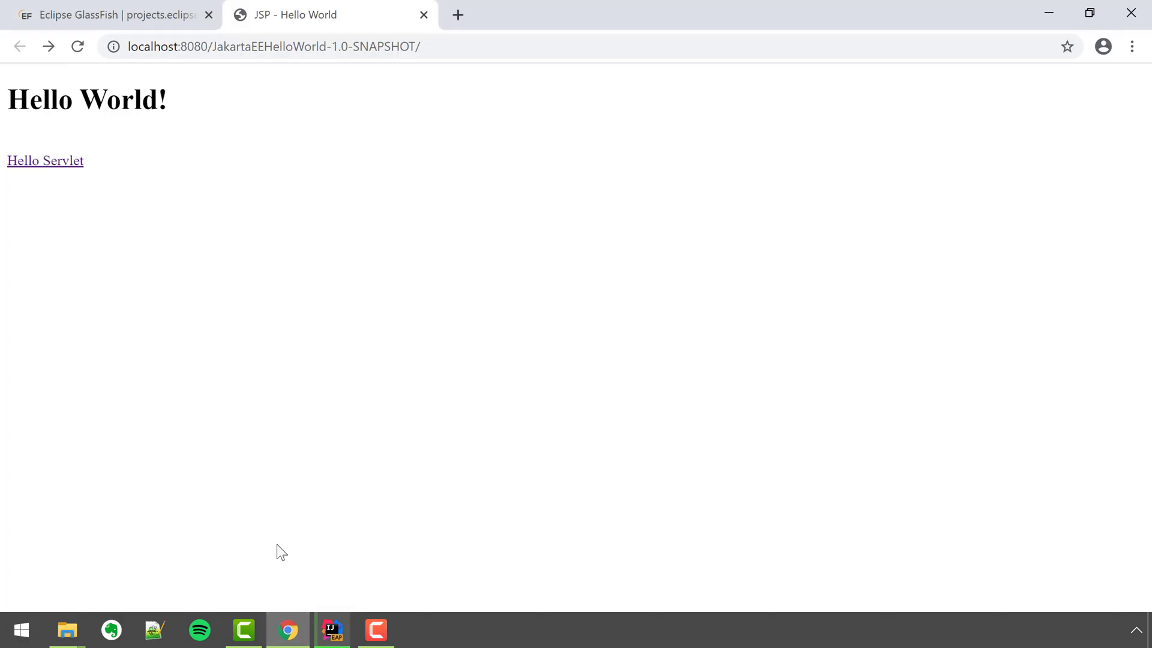
pyautogui.click(78, 47)
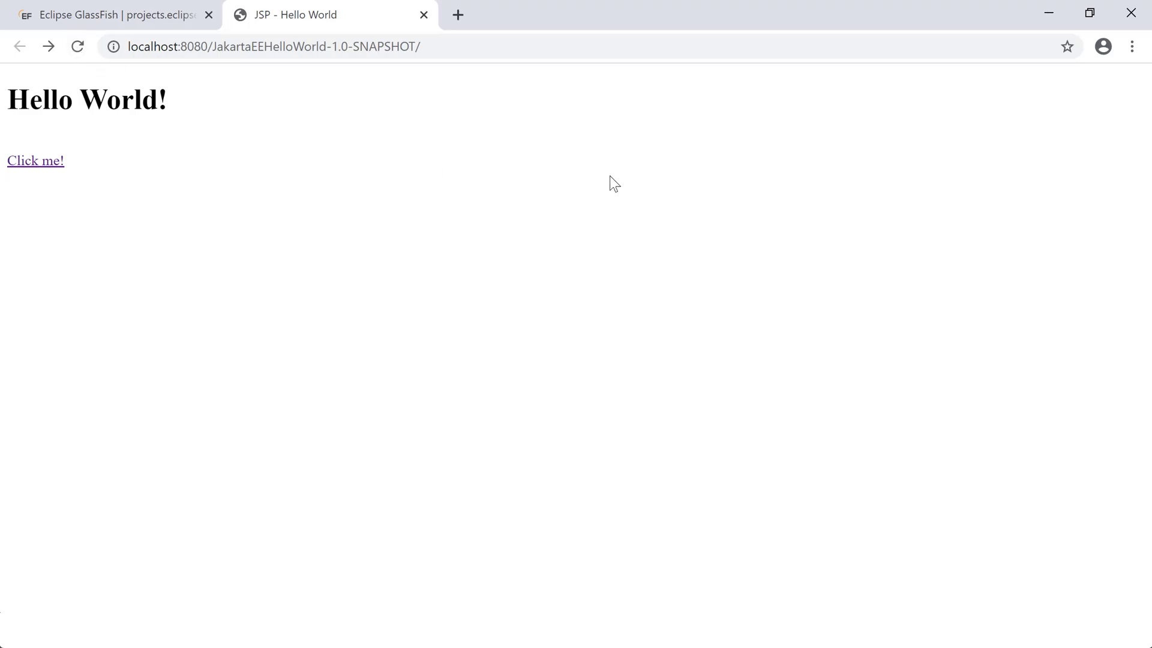
pyautogui.click(1048, 17)
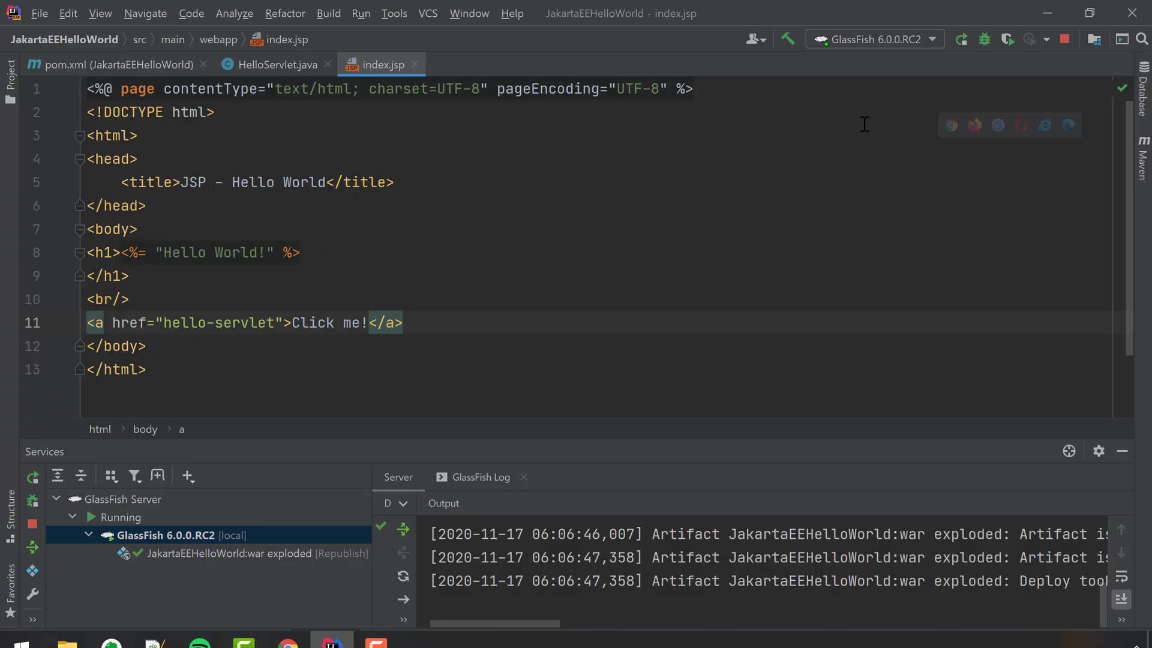